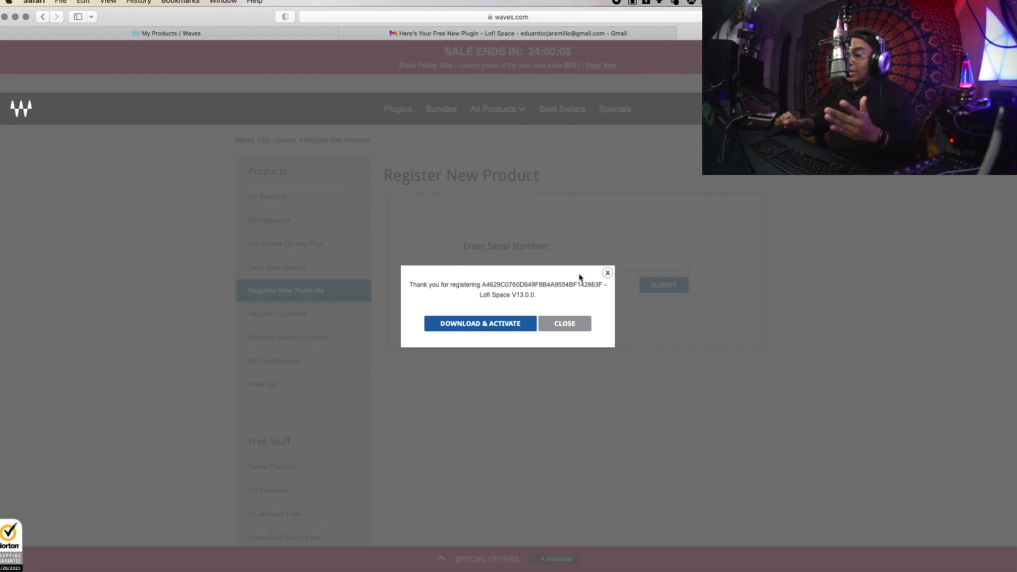
# Step: Go to the download and activation for the registered product, and install and activate Lofi Space in Waves Central
pyautogui.click(504, 329)
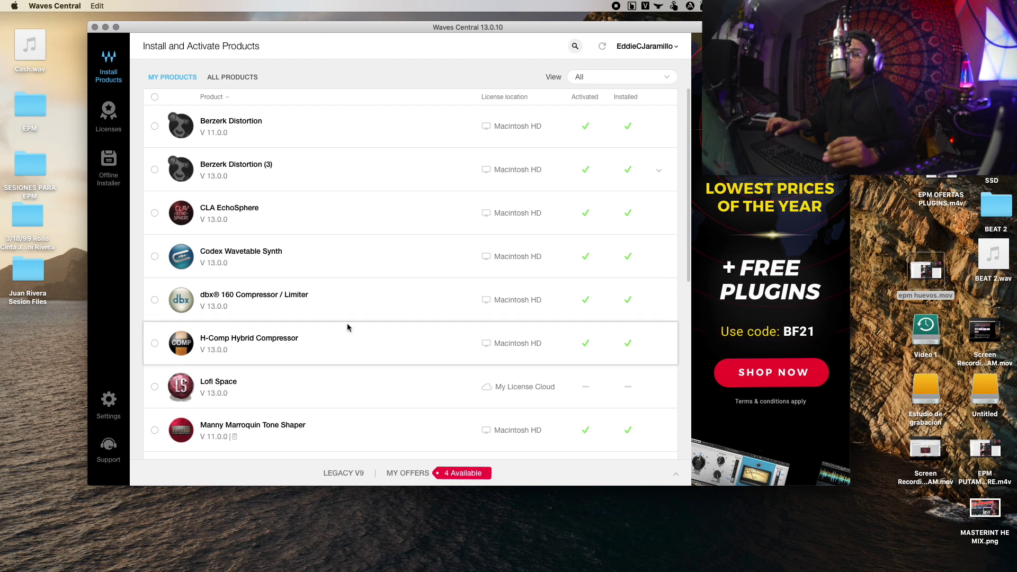
pyautogui.scroll(-3, 345, 328)
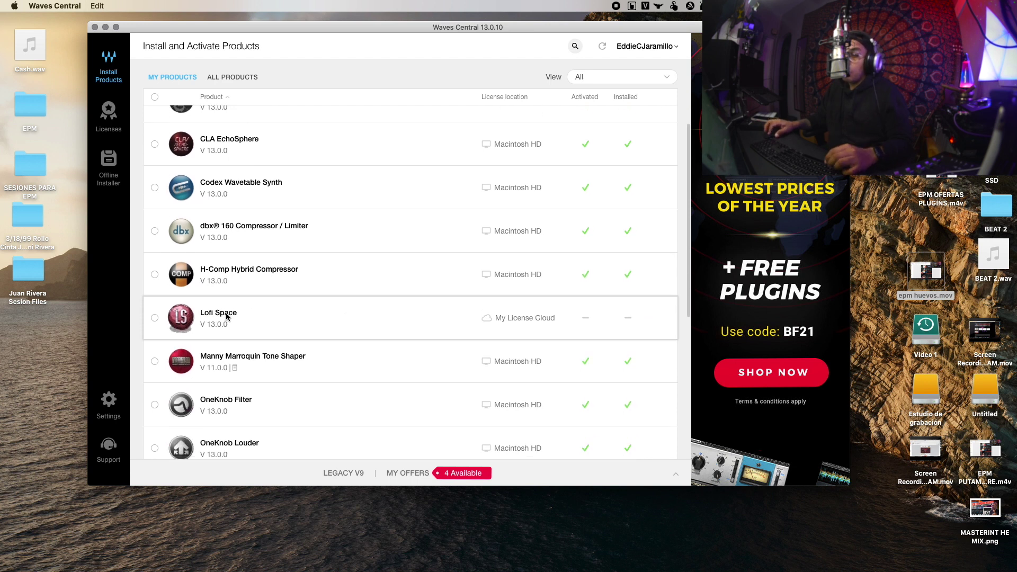
pyautogui.click(155, 319)
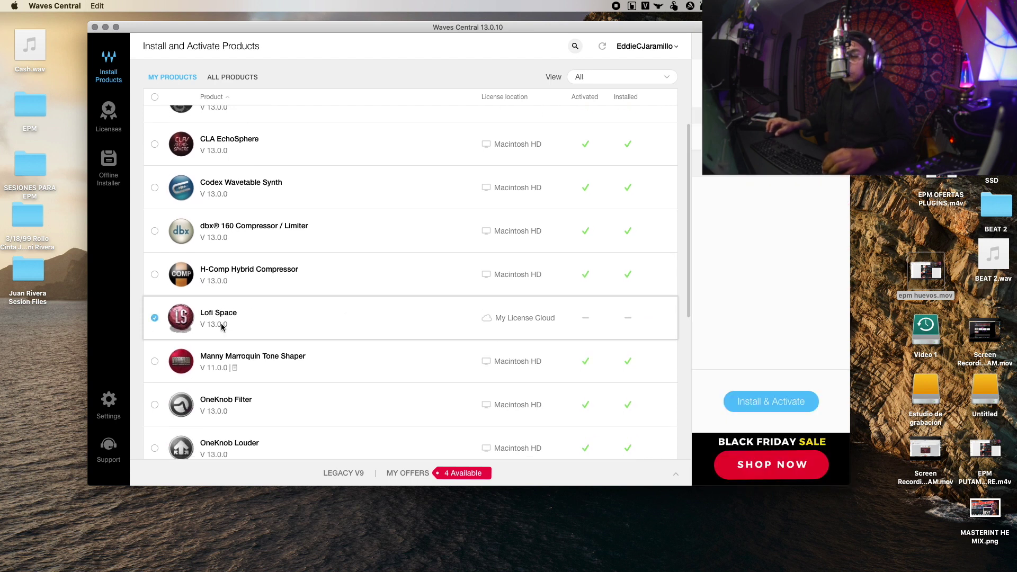
pyautogui.click(763, 399)
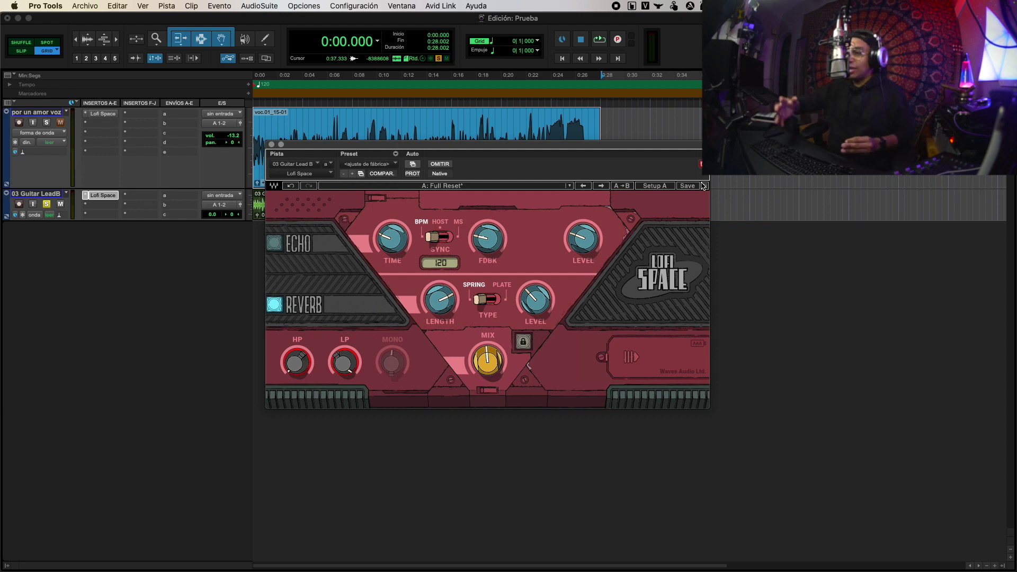
# Step: Set the Lofi Space interface size to 125% and reposition the plug-in window so its controls are clear
pyautogui.click(704, 186)
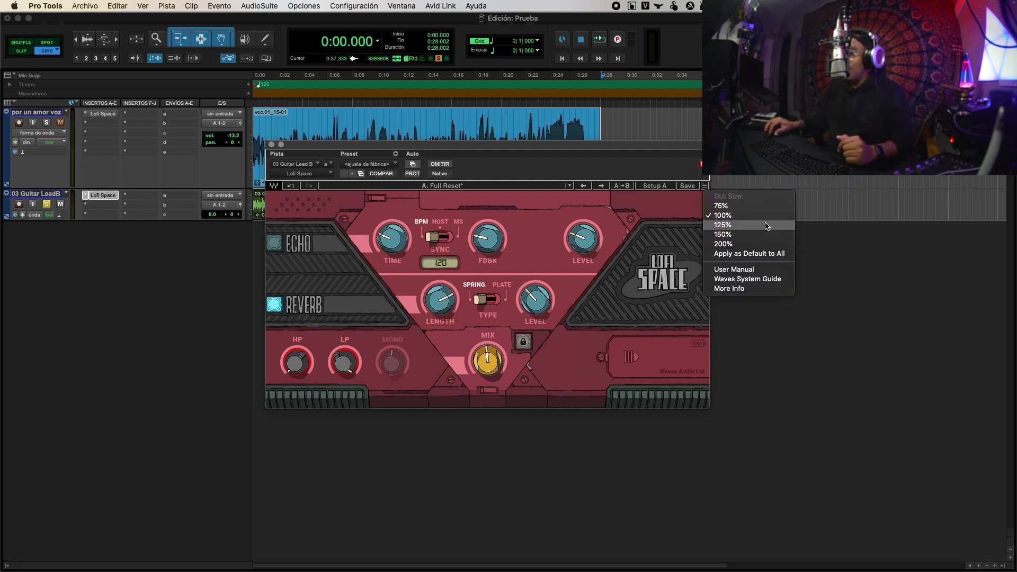
pyautogui.click(765, 228)
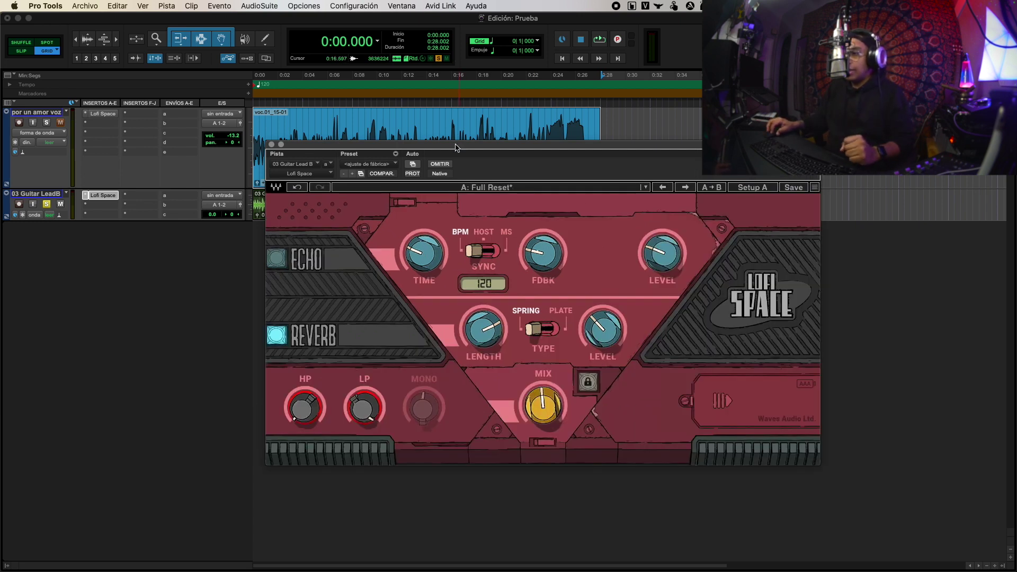
pyautogui.moveTo(452, 146); pyautogui.dragTo(354, 66)
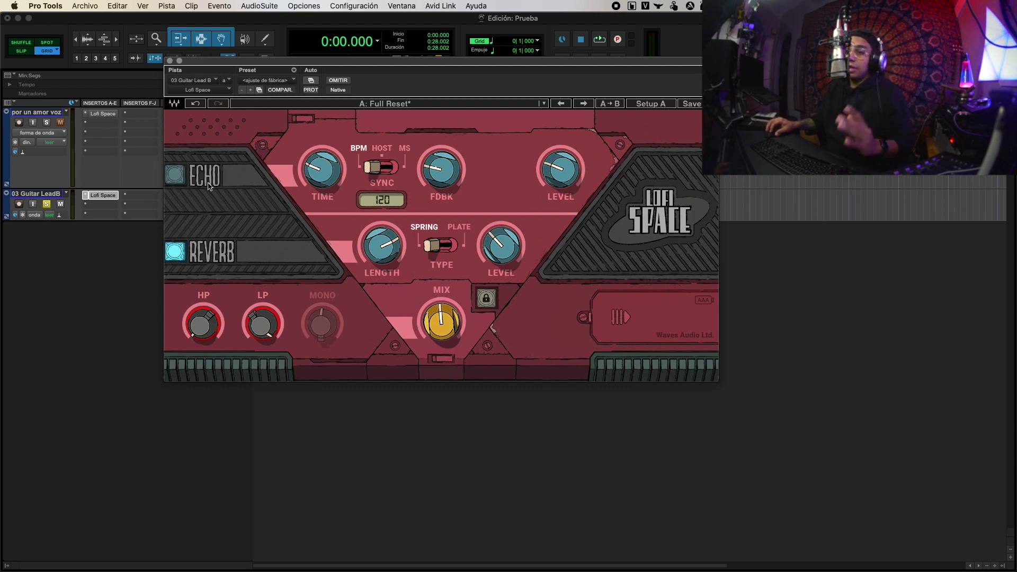
# Step: Switch the Echo and Reverb sections on and off, leaving Echo enabled and Reverb disabled
pyautogui.click(173, 174)
pyautogui.click(172, 173)
pyautogui.click(172, 174)
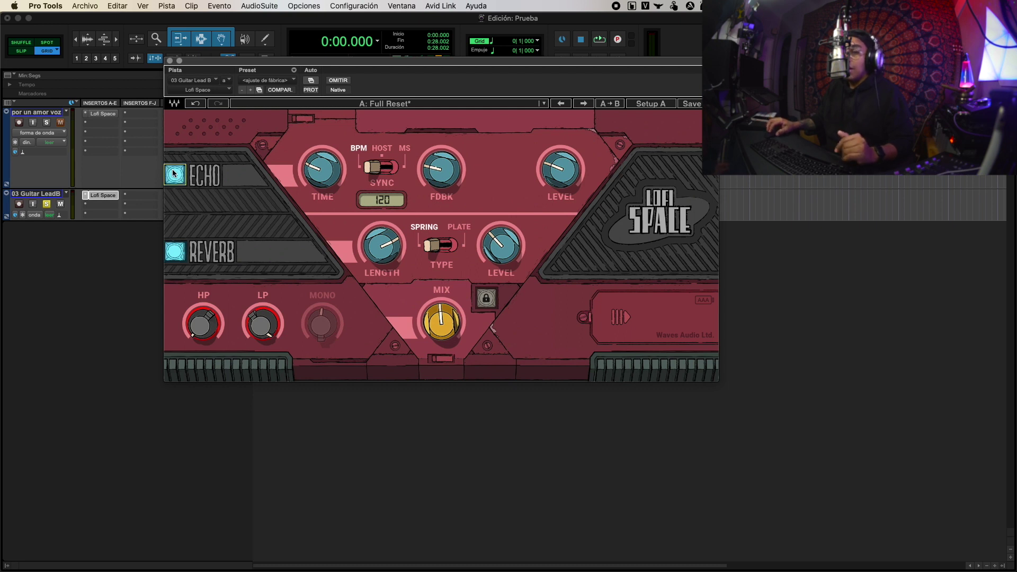
pyautogui.click(177, 257)
pyautogui.click(178, 257)
pyautogui.click(178, 256)
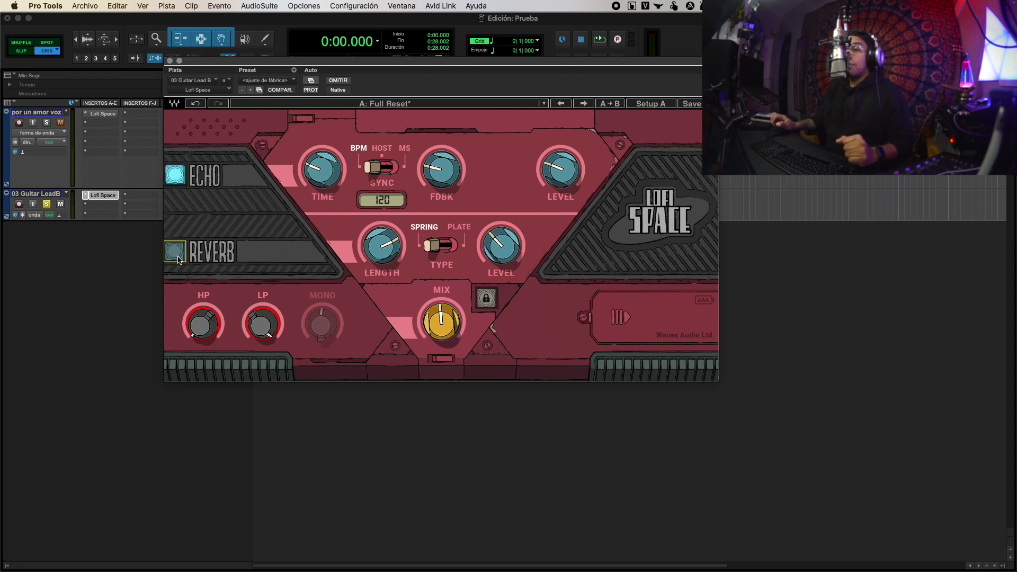
pyautogui.click(177, 257)
pyautogui.click(178, 258)
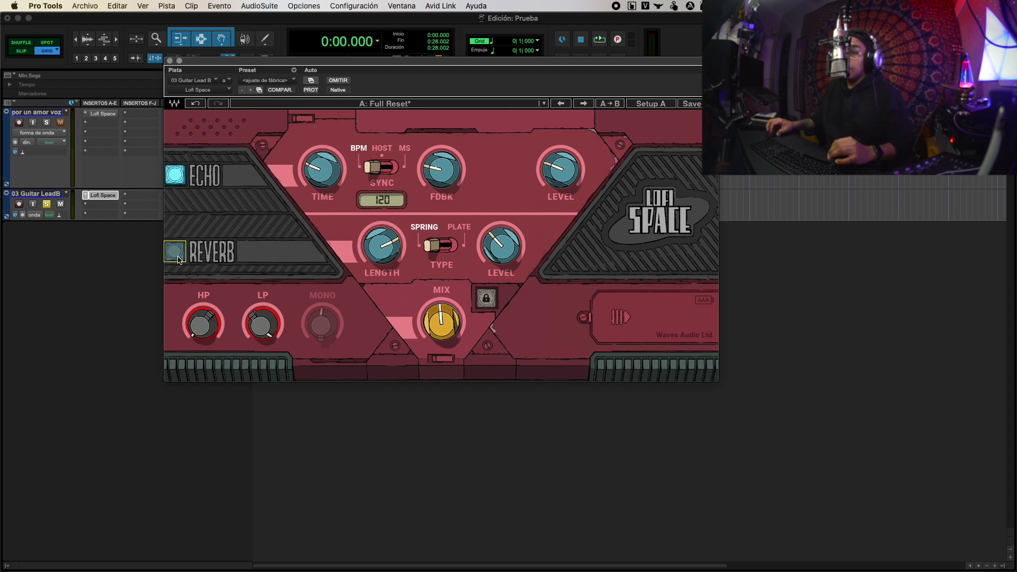
# Step: Try a longer echo time and operate the echo's Sync switch, finishing with BPM sync
pyautogui.moveTo(325, 174)
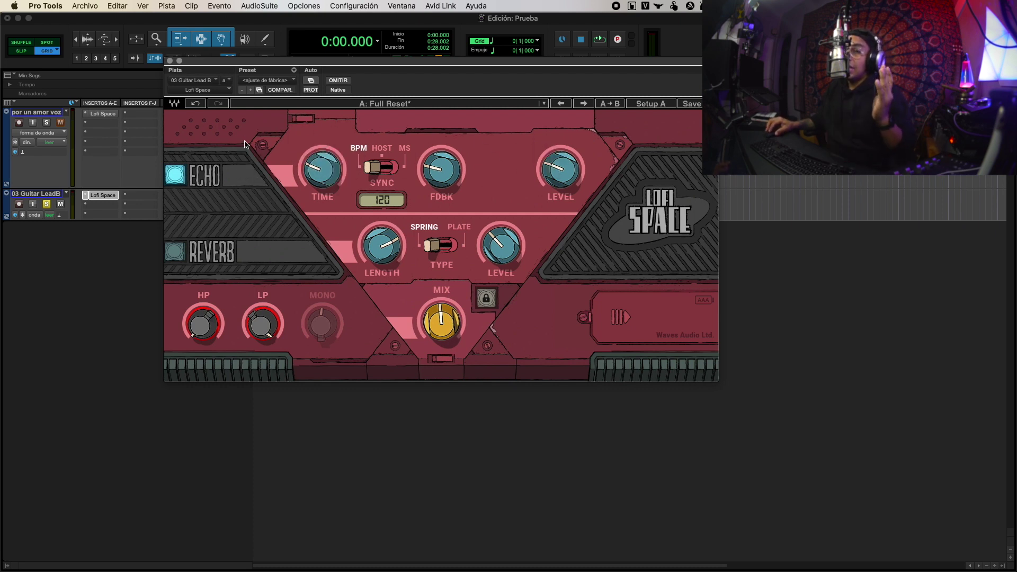
pyautogui.moveTo(344, 177); pyautogui.dragTo(378, 149)
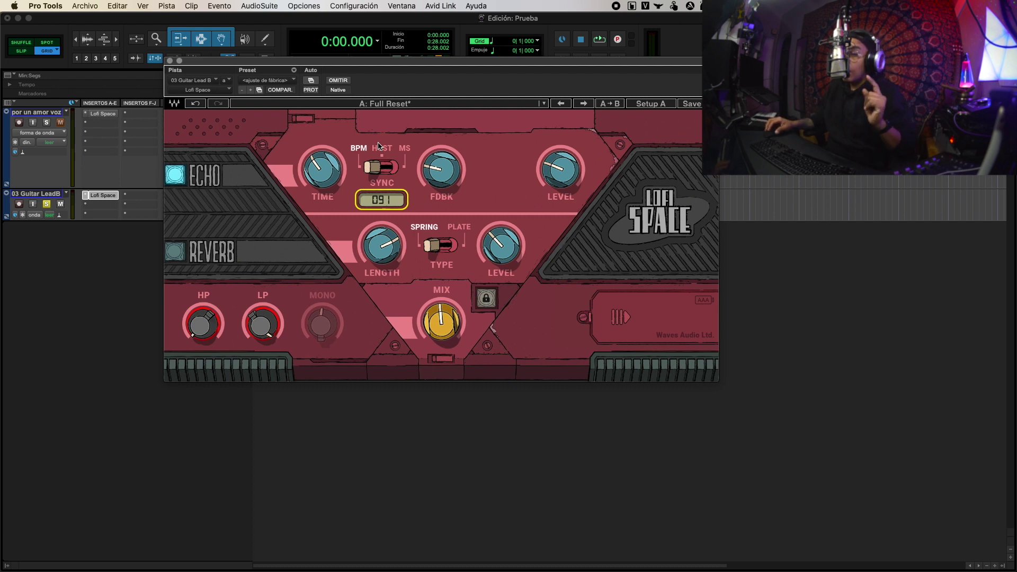
pyautogui.click(375, 167)
pyautogui.click(375, 167)
pyautogui.click(374, 162)
pyautogui.click(373, 162)
pyautogui.click(372, 160)
pyautogui.click(373, 159)
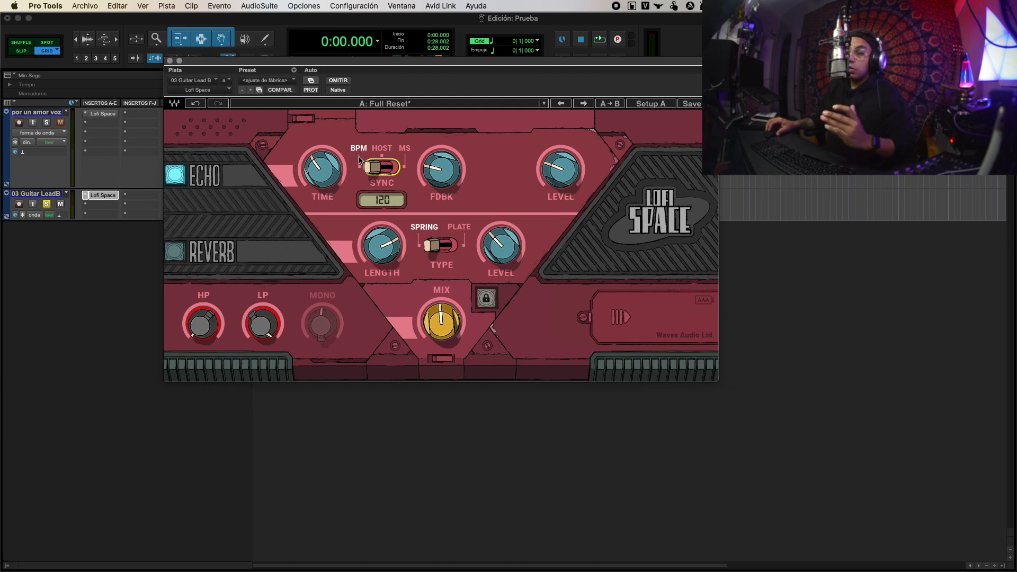
# Step: Set the echo's BPM tempo to 142
pyautogui.click(392, 206)
pyautogui.moveTo(392, 209)
pyautogui.mouseDown()
pyautogui.moveTo(391, 221)
pyautogui.moveTo(391, 111)
pyautogui.moveTo(392, 254)
pyautogui.moveTo(392, 211)
pyautogui.mouseUp()
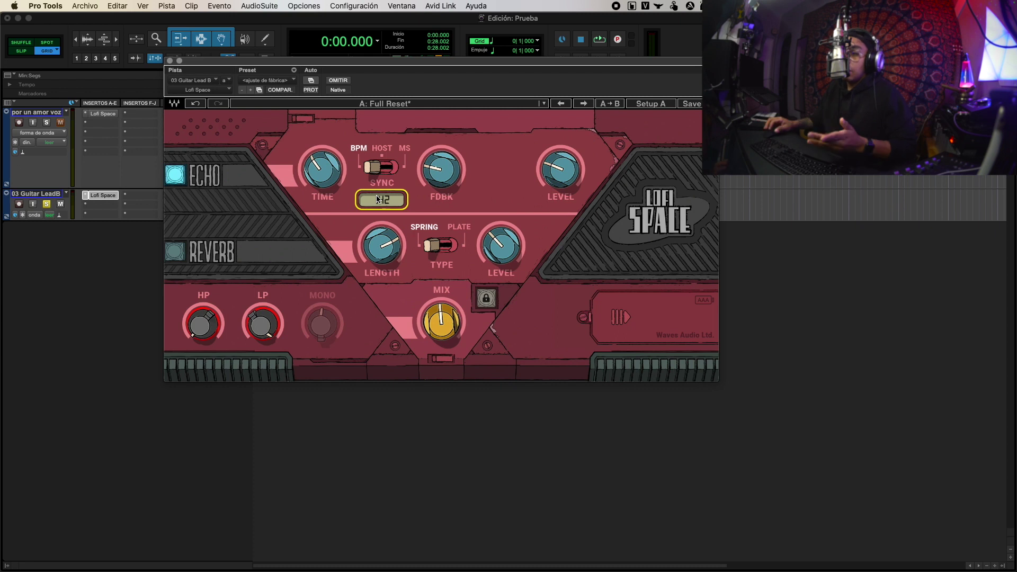
pyautogui.click(313, 176)
pyautogui.click(385, 199)
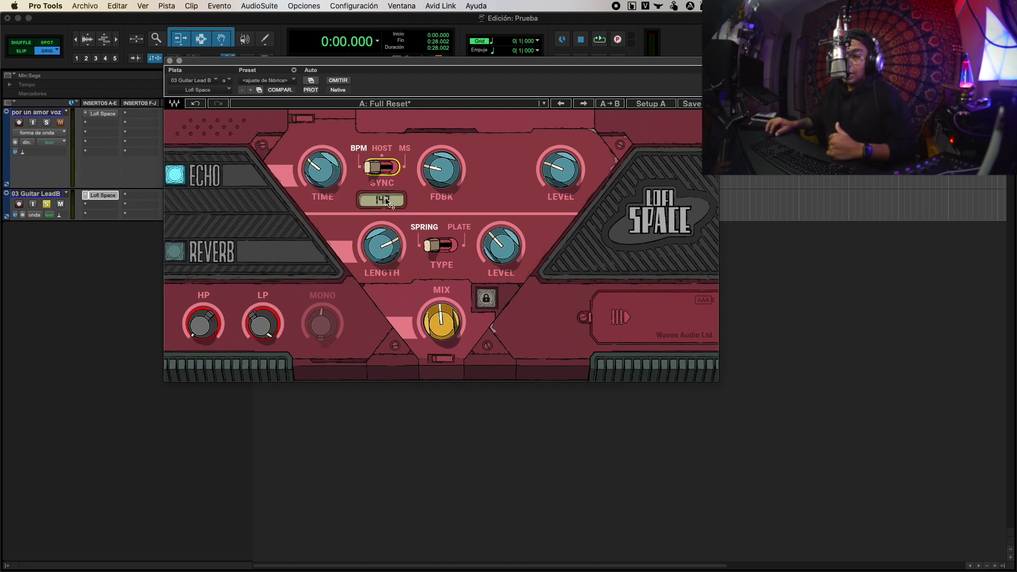
# Step: Try an echo time of 1/8D, then bring the echo time back down to a short note value
pyautogui.click(324, 174)
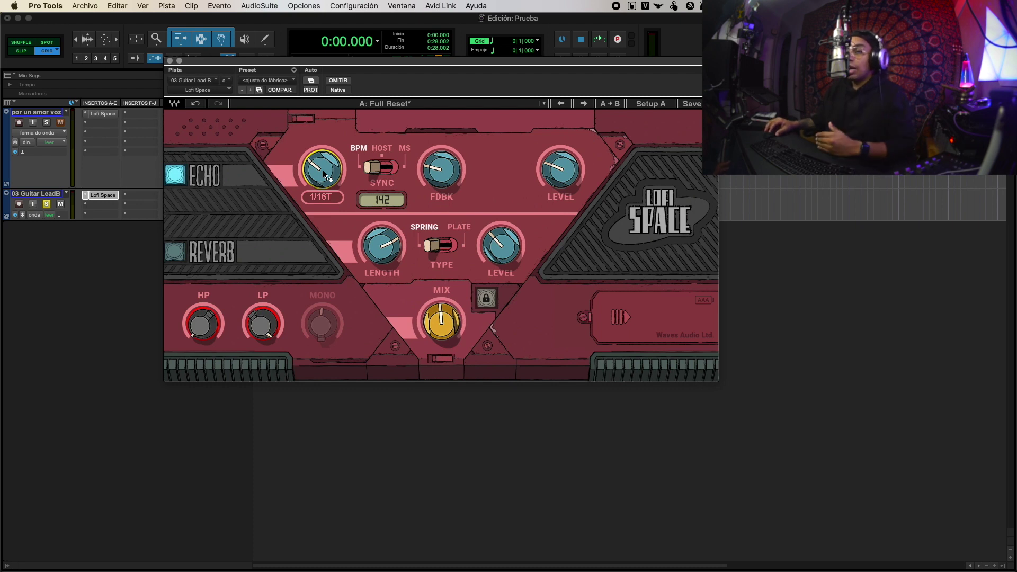
pyautogui.moveTo(322, 170); pyautogui.dragTo(322, 149)
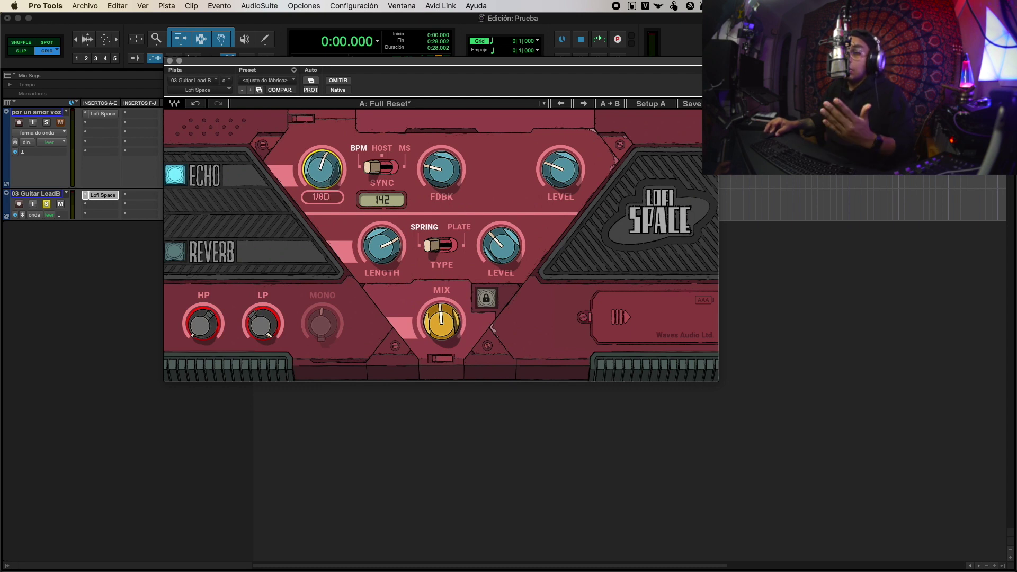
pyautogui.moveTo(322, 149); pyautogui.dragTo(323, 172)
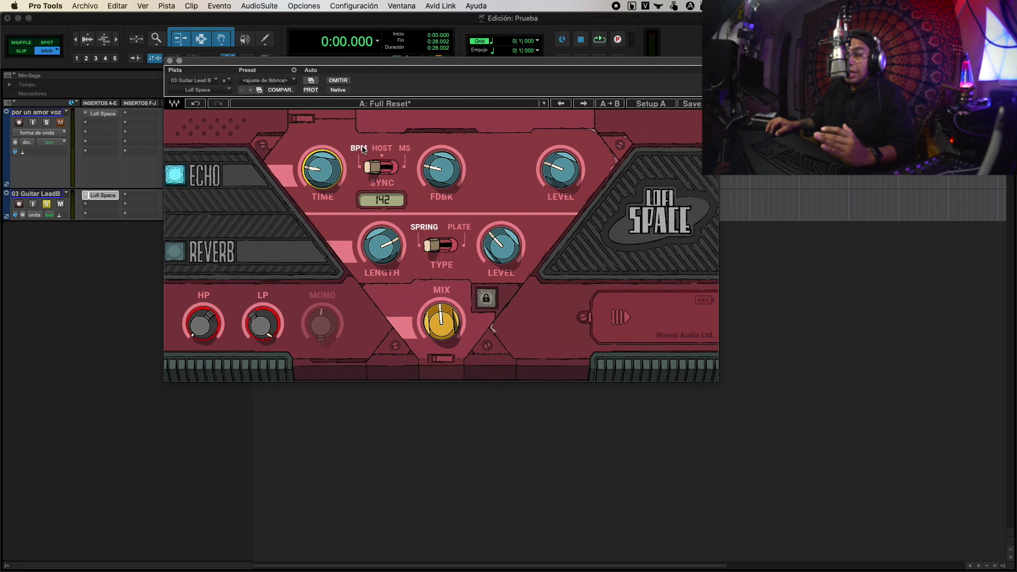
# Step: Sync the echo to the Host tempo, uncover the session's tempo ruler for comparison, and raise the echo time slightly
pyautogui.click(382, 168)
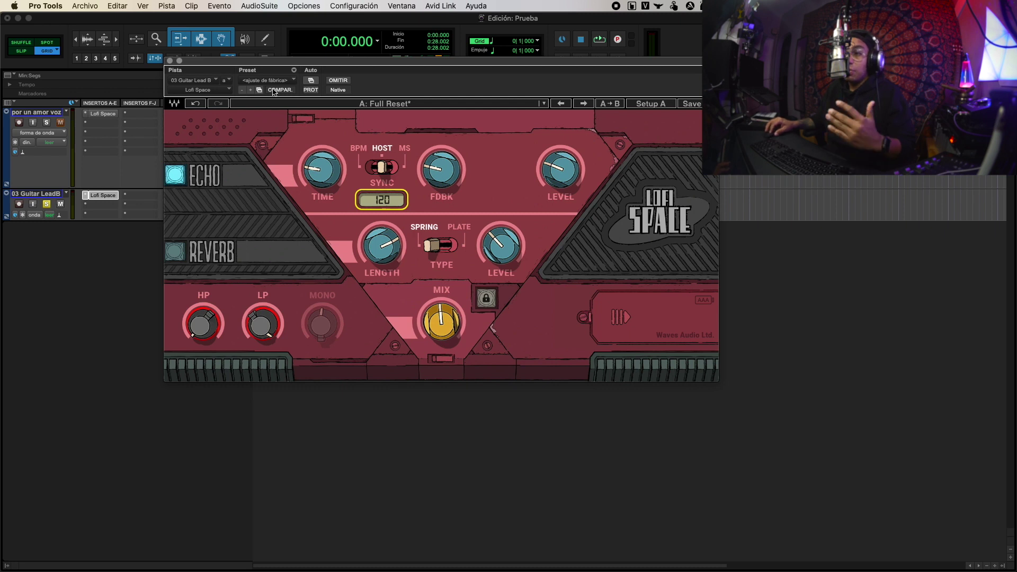
pyautogui.moveTo(322, 61); pyautogui.dragTo(352, 171)
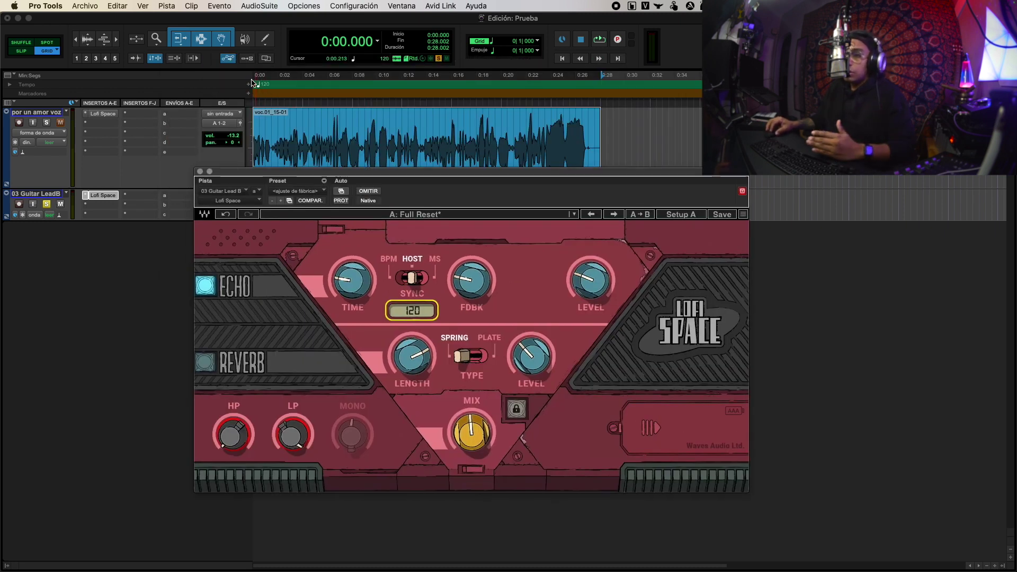
pyautogui.moveTo(338, 175); pyautogui.dragTo(346, 129)
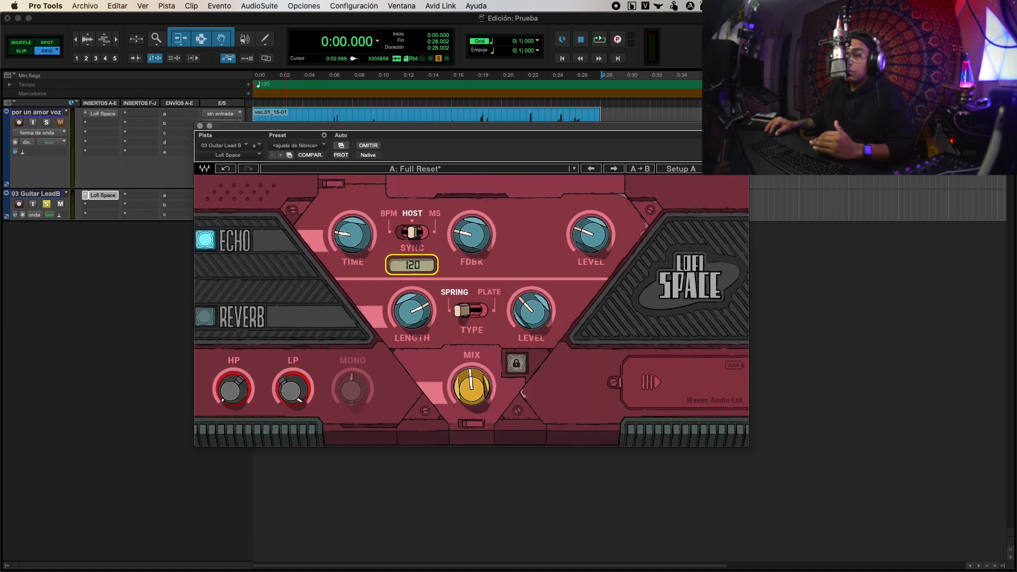
pyautogui.moveTo(351, 236)
pyautogui.mouseDown()
pyautogui.moveTo(352, 221)
pyautogui.moveTo(352, 232)
pyautogui.mouseUp()
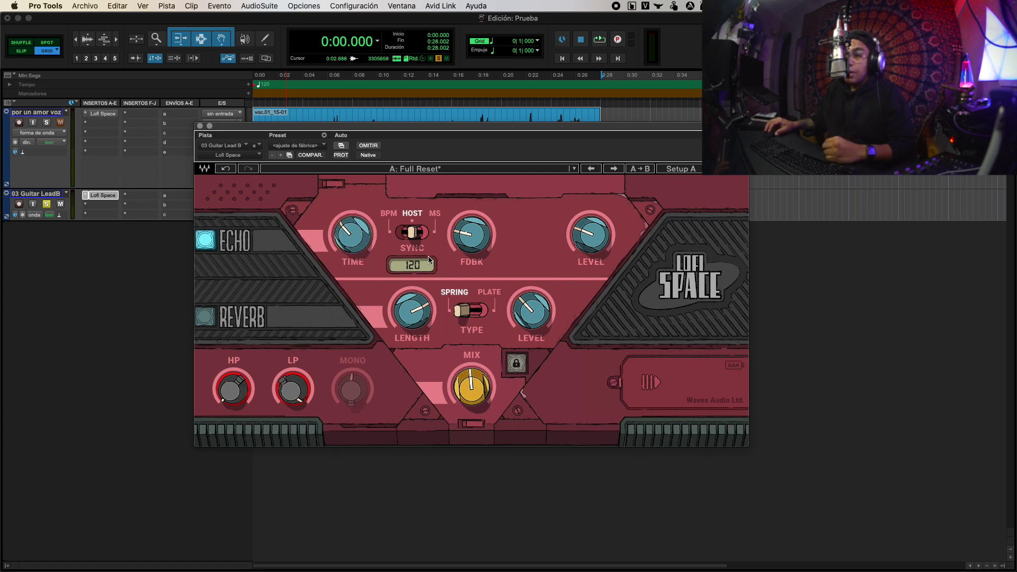
# Step: Switch the echo's sync to MS and turn the echo time down to its minimum
pyautogui.click(416, 241)
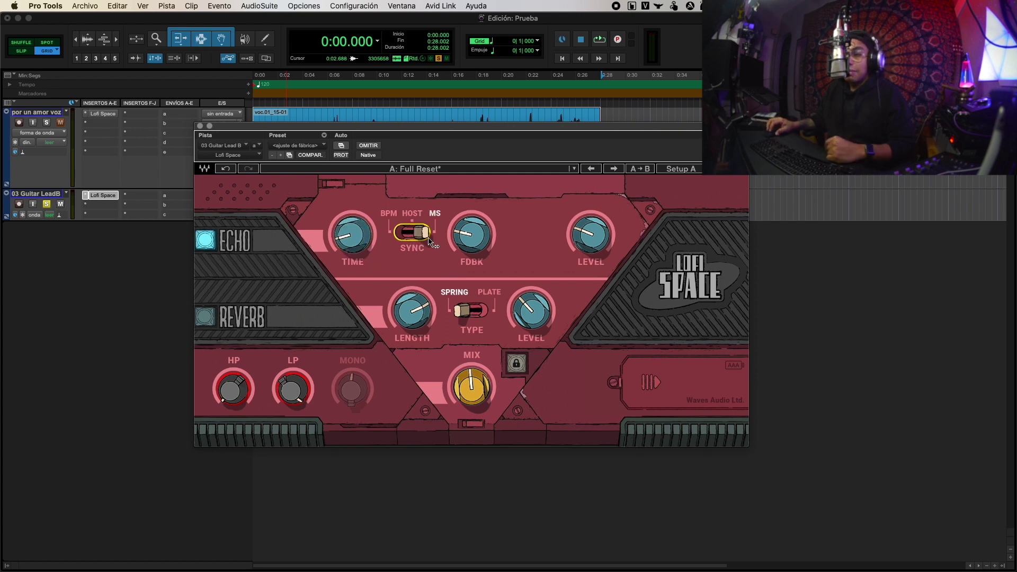
pyautogui.moveTo(358, 245); pyautogui.dragTo(347, 236)
pyautogui.moveTo(352, 157); pyautogui.dragTo(352, 129)
pyautogui.moveTo(352, 206); pyautogui.dragTo(333, 225)
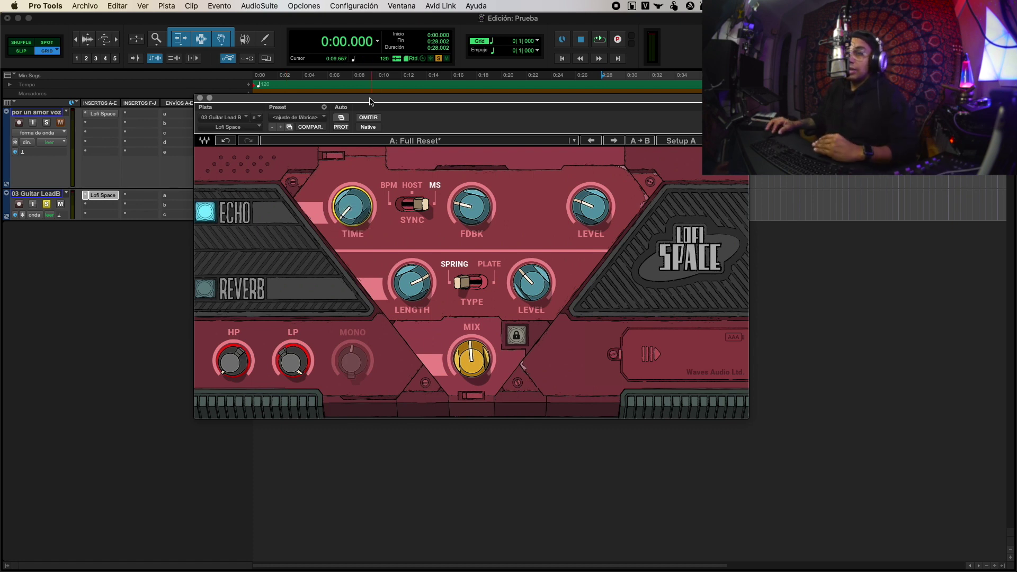
# Step: Move the plug-in window to reveal the tracks, bring it back, and set the echo time to 463 ms
pyautogui.moveTo(370, 102); pyautogui.dragTo(502, 265)
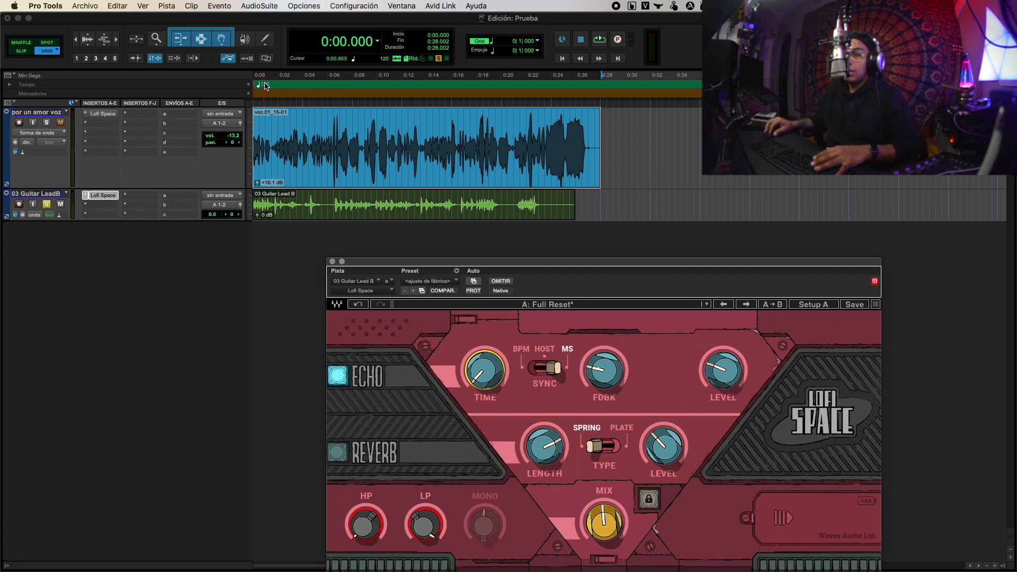
pyautogui.moveTo(426, 271); pyautogui.dragTo(401, 132)
pyautogui.moveTo(486, 126); pyautogui.dragTo(372, 72)
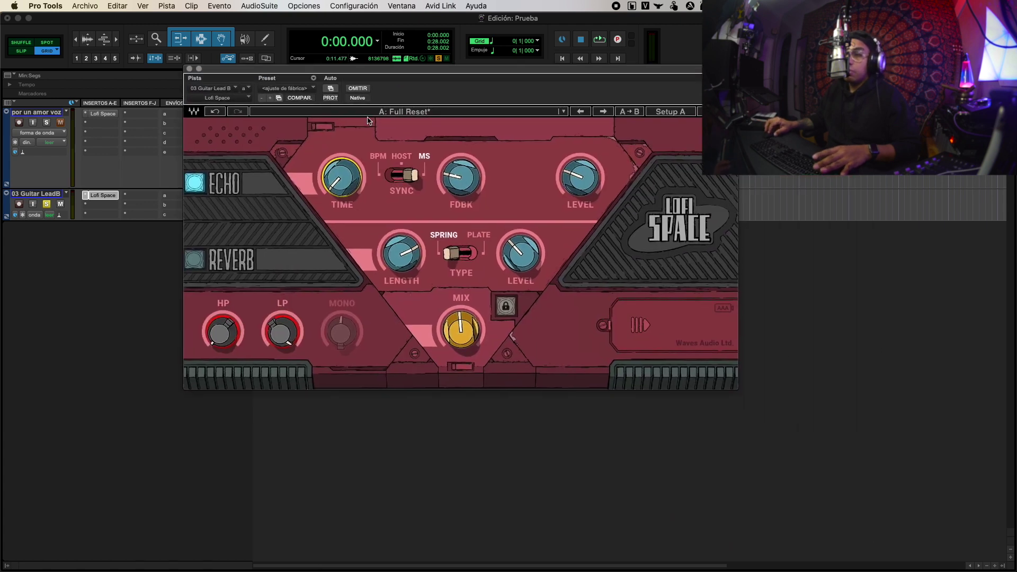
pyautogui.moveTo(362, 177); pyautogui.dragTo(362, 151)
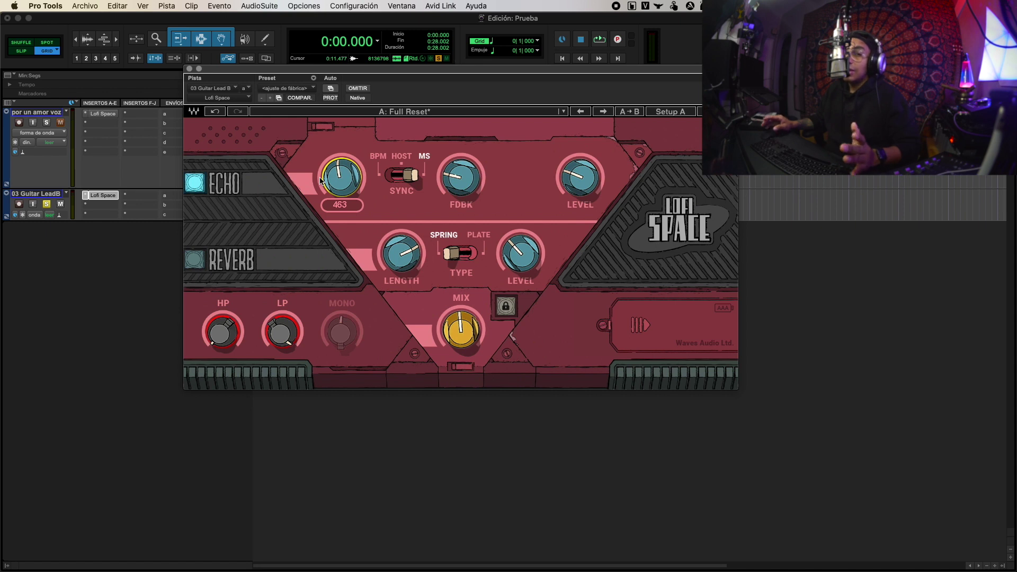
# Step: Set the echo feedback to 125.4% and the echo level to -36.7 dB
pyautogui.moveTo(457, 184)
pyautogui.mouseDown()
pyautogui.moveTo(456, 148)
pyautogui.moveTo(454, 182)
pyautogui.mouseUp()
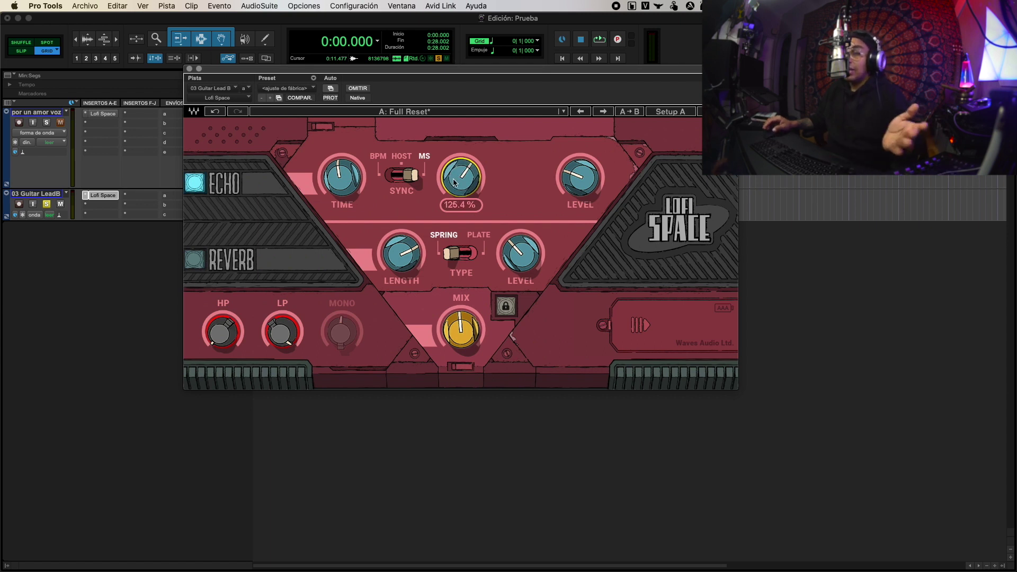
pyautogui.click(578, 181)
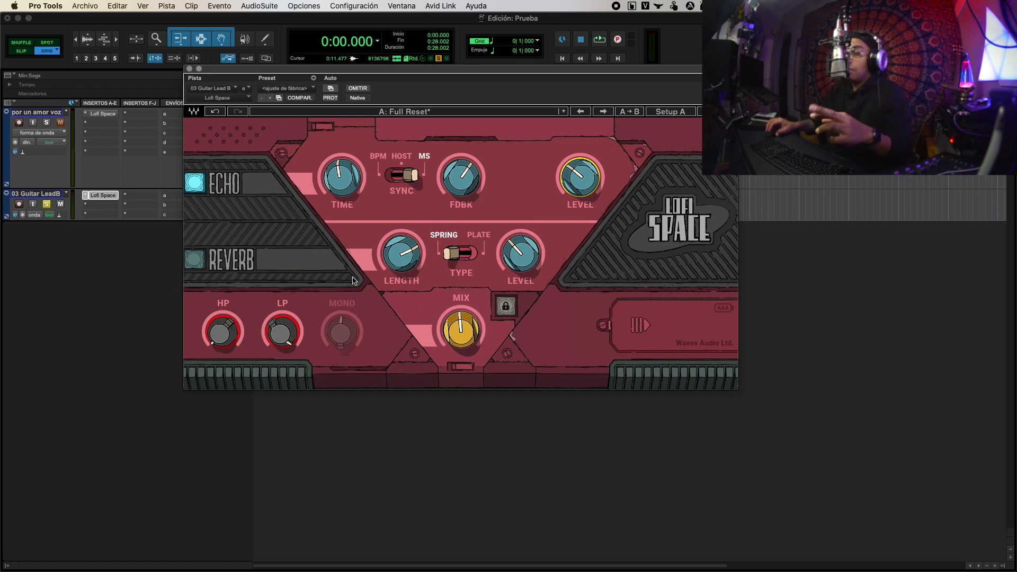
pyautogui.moveTo(593, 178); pyautogui.dragTo(593, 206)
# Step: Turn on the Reverb section and lower the reverb level slightly
pyautogui.moveTo(525, 246)
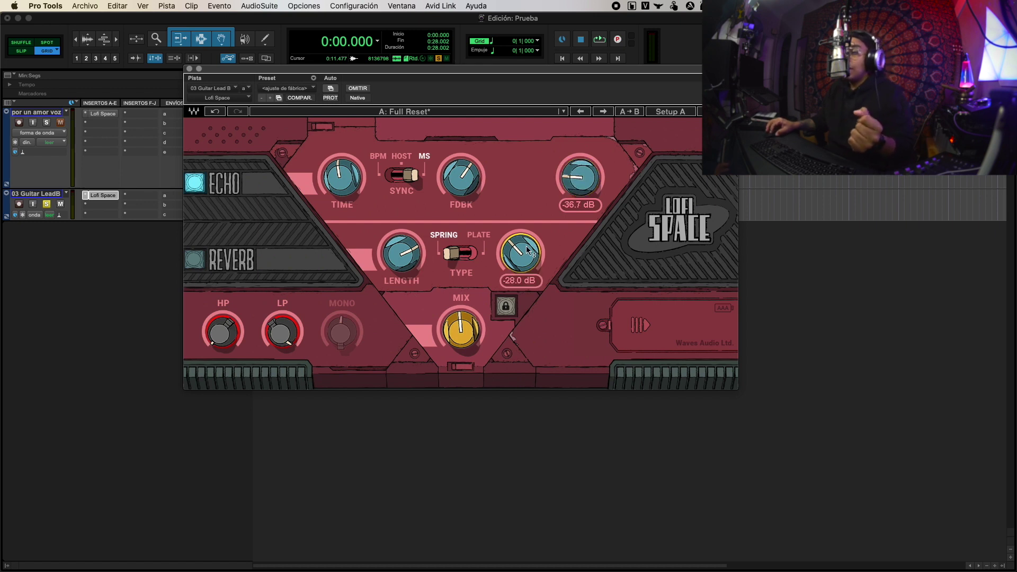
pyautogui.click(203, 266)
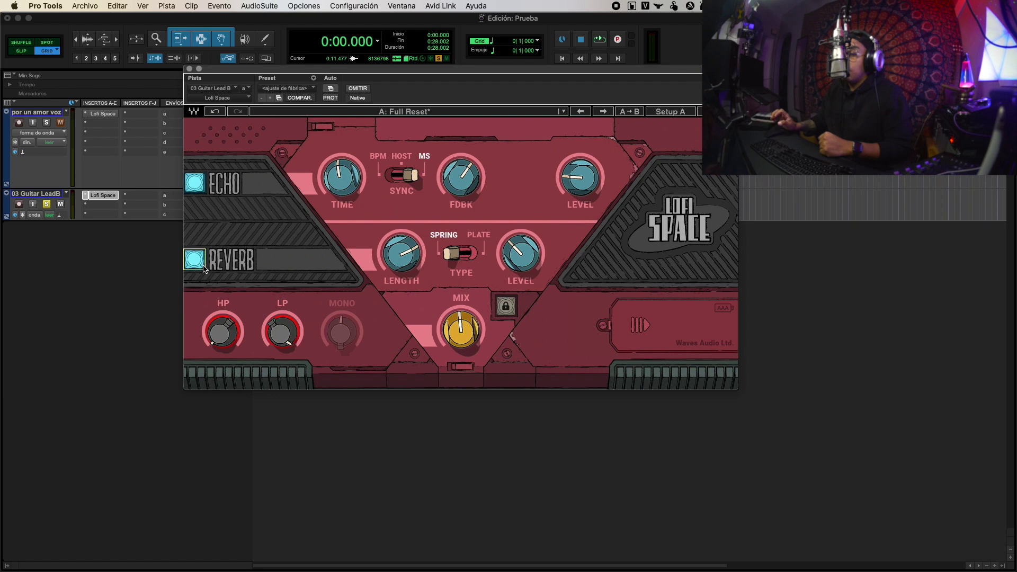
pyautogui.moveTo(524, 253); pyautogui.dragTo(524, 264)
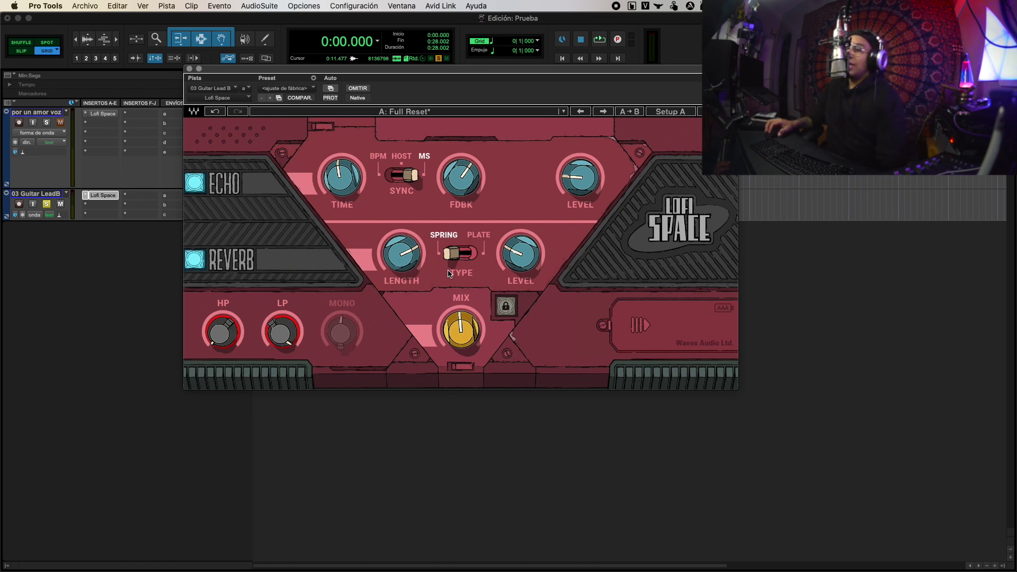
# Step: Insert CLA EchoSphere in the slot below Lofi Space on the 03 Guitar LeadB track
pyautogui.click(113, 205)
pyautogui.press('Escape')
pyautogui.click(113, 205)
pyautogui.press('Escape')
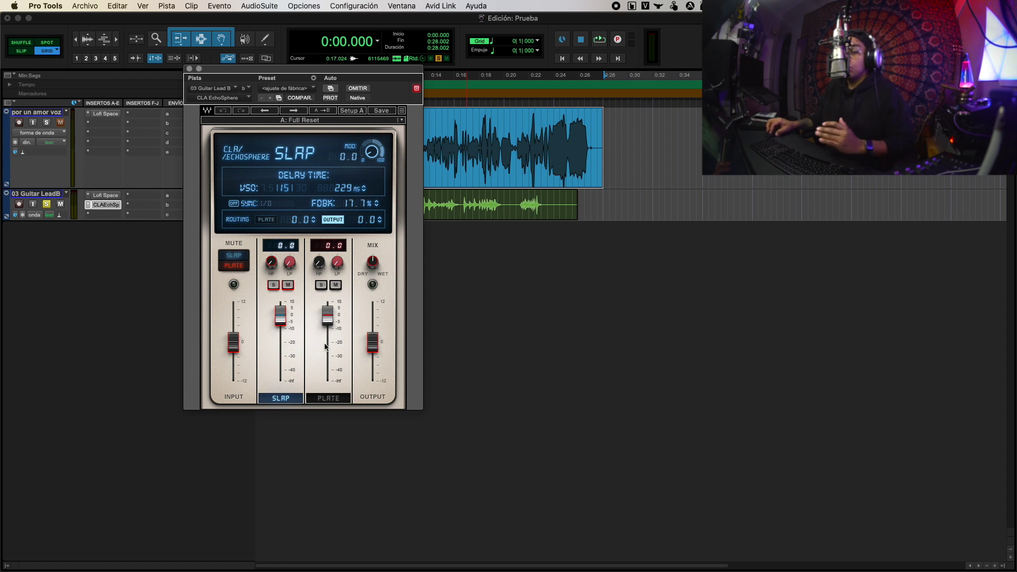
# Step: Set EchoSphere's Slap level to -1.3 and its Plate level to -23.1, and close the plug-in window
pyautogui.moveTo(281, 320); pyautogui.dragTo(327, 349)
pyautogui.moveTo(283, 319); pyautogui.dragTo(283, 324)
pyautogui.moveTo(327, 349); pyautogui.dragTo(328, 348)
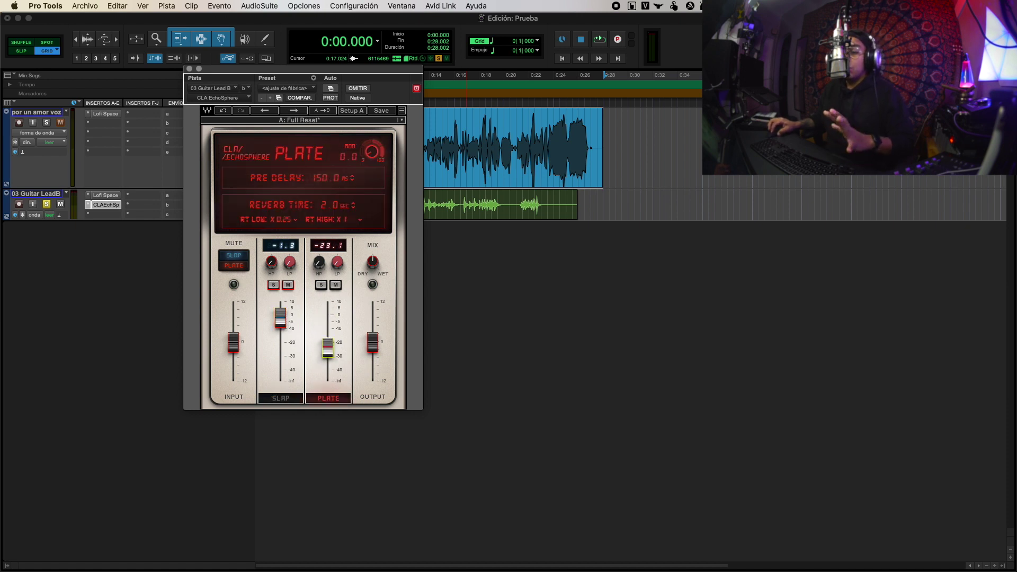
pyautogui.click(189, 69)
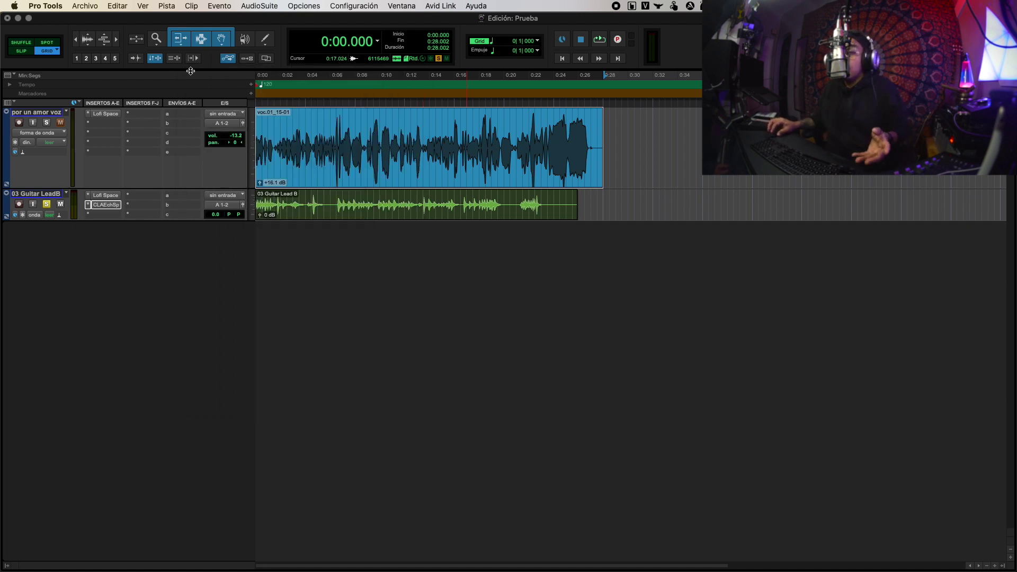
# Step: Open Lofi Space on the 03 Guitar LeadB track and bypass the CLA EchoSphere insert
pyautogui.click(106, 196)
pyautogui.keyDown('super'); pyautogui.click(113, 205); pyautogui.keyUp('super')
pyautogui.moveTo(578, 173); pyautogui.dragTo(578, 176)
pyautogui.moveTo(520, 254); pyautogui.dragTo(519, 252)
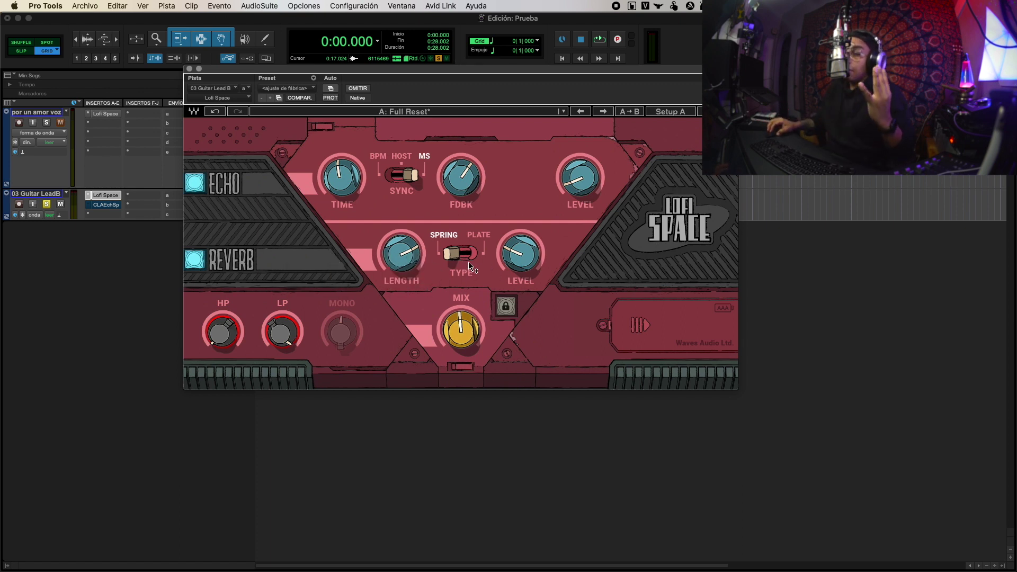
# Step: Shorten the reverb length and compare the Spring and Plate reverb types, leaving Spring selected
pyautogui.moveTo(402, 253)
pyautogui.mouseDown()
pyautogui.moveTo(402, 281)
pyautogui.moveTo(401, 253)
pyautogui.mouseUp()
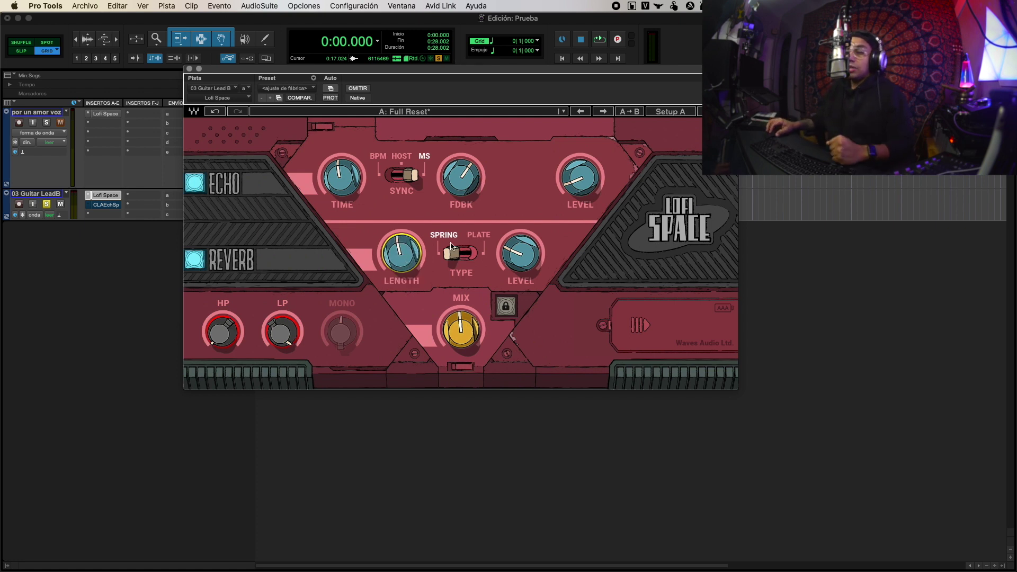
pyautogui.moveTo(450, 245); pyautogui.dragTo(469, 260)
pyautogui.click(468, 259)
pyautogui.click(469, 259)
pyautogui.click(469, 259)
pyautogui.click(468, 259)
pyautogui.click(469, 258)
pyautogui.moveTo(519, 254)
pyautogui.mouseDown()
pyautogui.moveTo(519, 278)
pyautogui.moveTo(519, 257)
pyautogui.mouseUp()
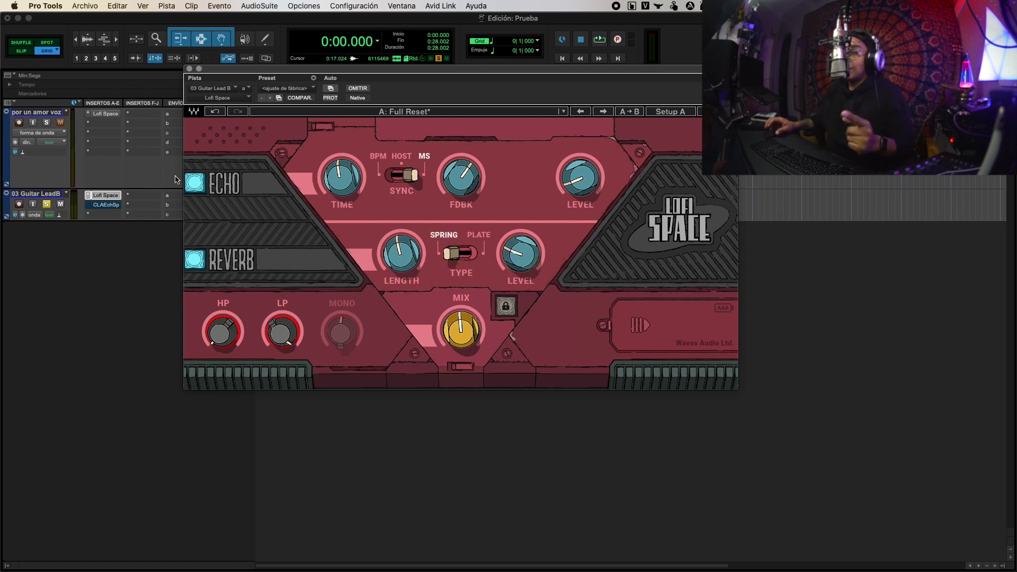
# Step: Toggle the Echo and Reverb sections of Lofi Space off and back on
pyautogui.click(194, 184)
pyautogui.click(196, 255)
pyautogui.click(196, 255)
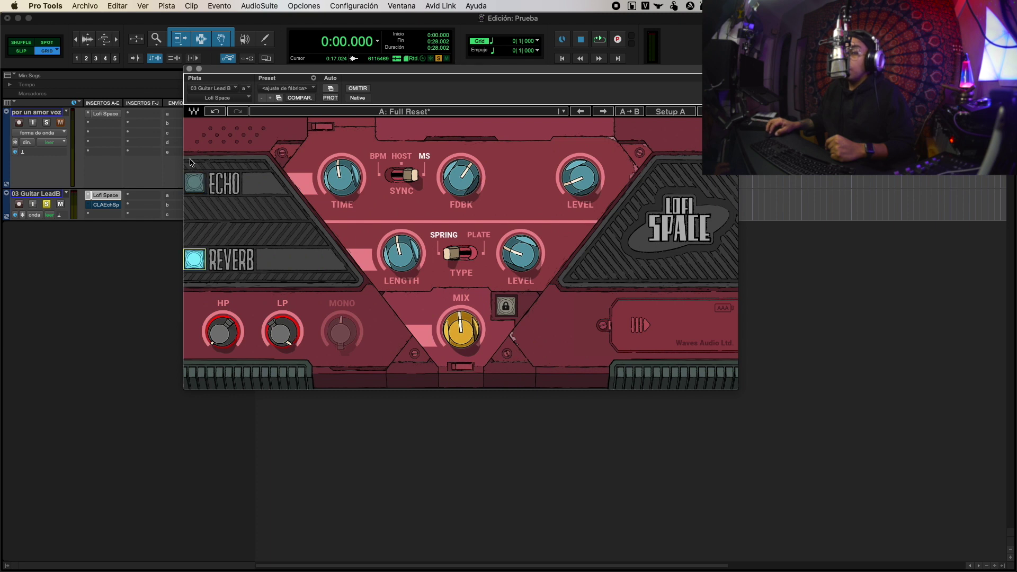
pyautogui.click(194, 181)
# Step: Rebalance the effects by raising the echo level and lowering the reverb level
pyautogui.moveTo(520, 254); pyautogui.dragTo(520, 238)
pyautogui.moveTo(594, 163); pyautogui.dragTo(593, 165)
pyautogui.moveTo(535, 244); pyautogui.dragTo(534, 286)
pyautogui.moveTo(579, 183); pyautogui.dragTo(579, 172)
pyautogui.click(510, 264)
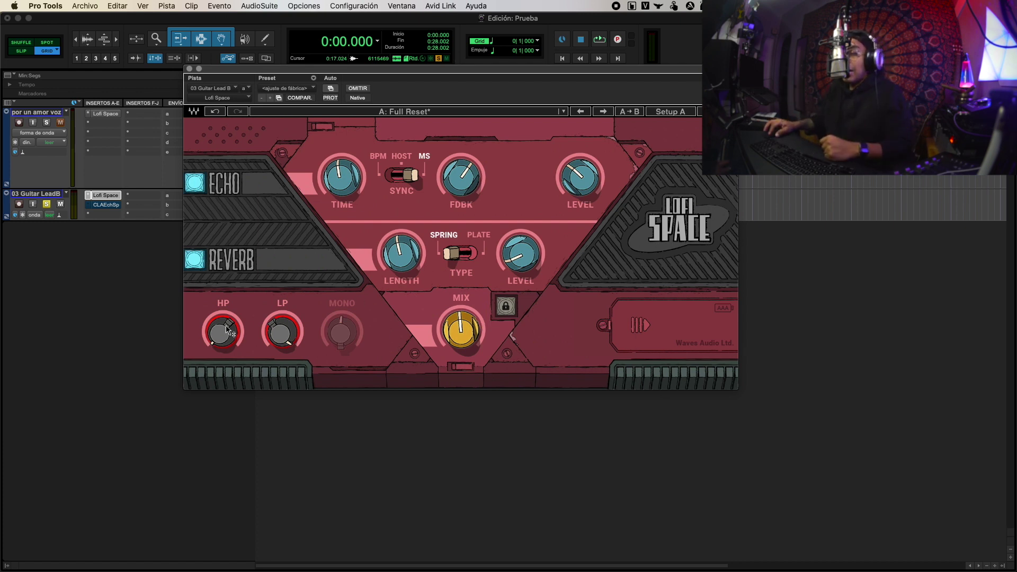
# Step: Raise the HP filter slightly past its midpoint and lower the LP filter to about its midpoint
pyautogui.moveTo(282, 322)
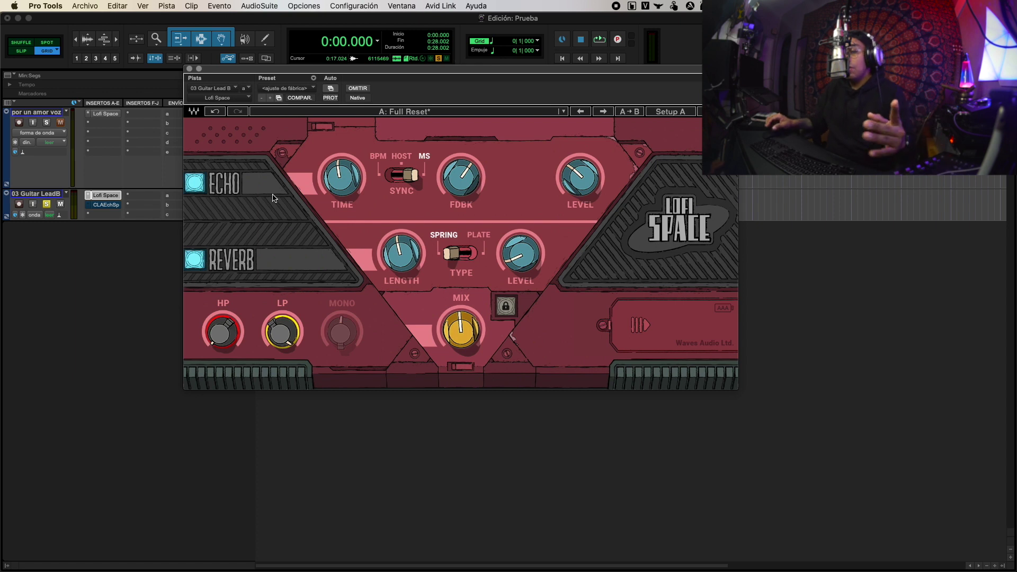
pyautogui.moveTo(222, 332); pyautogui.dragTo(221, 327)
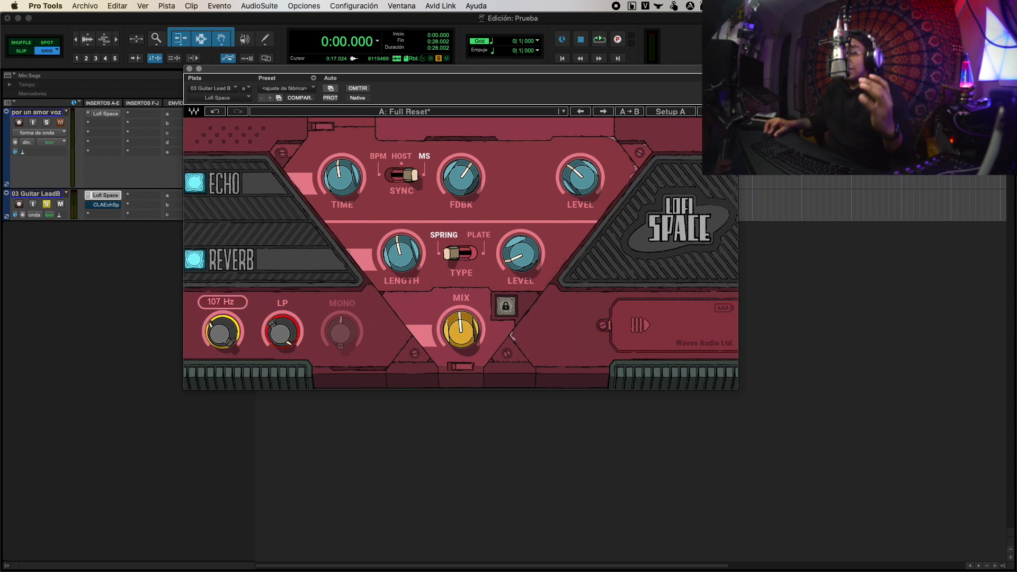
pyautogui.moveTo(222, 328); pyautogui.dragTo(222, 329)
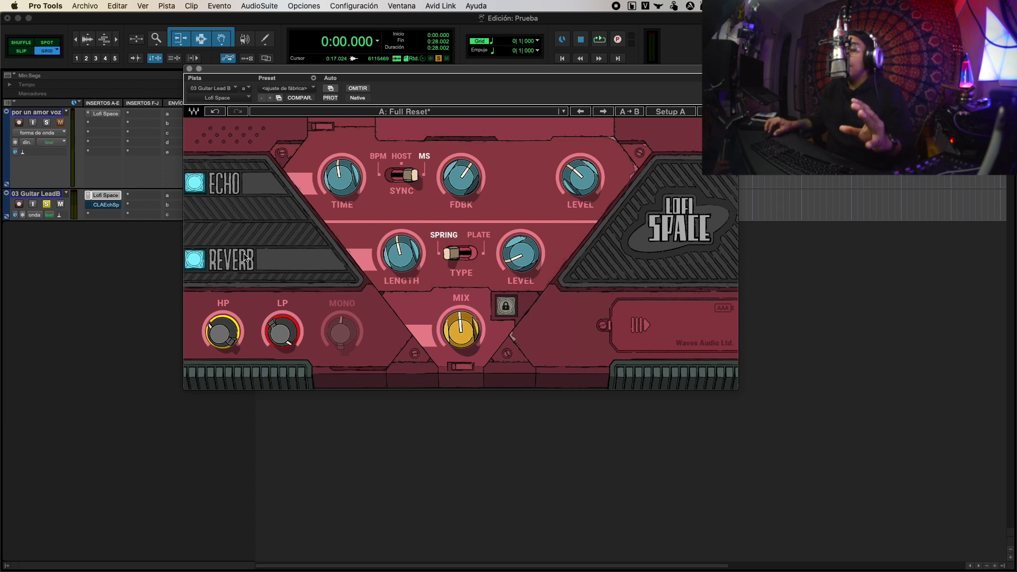
pyautogui.moveTo(222, 332)
pyautogui.moveTo(223, 332); pyautogui.dragTo(220, 339)
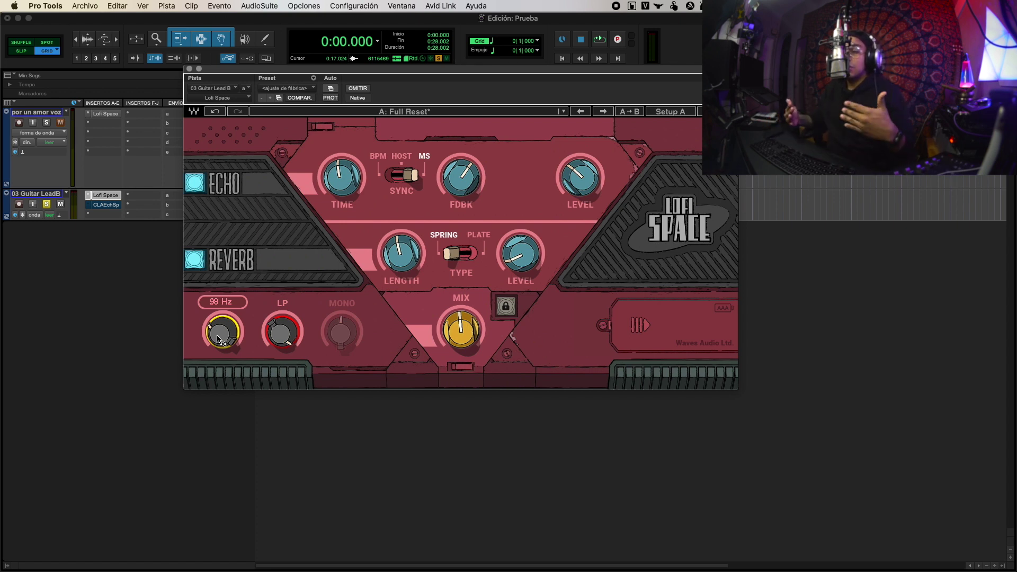
pyautogui.moveTo(219, 339); pyautogui.dragTo(219, 317)
pyautogui.moveTo(271, 338); pyautogui.dragTo(270, 351)
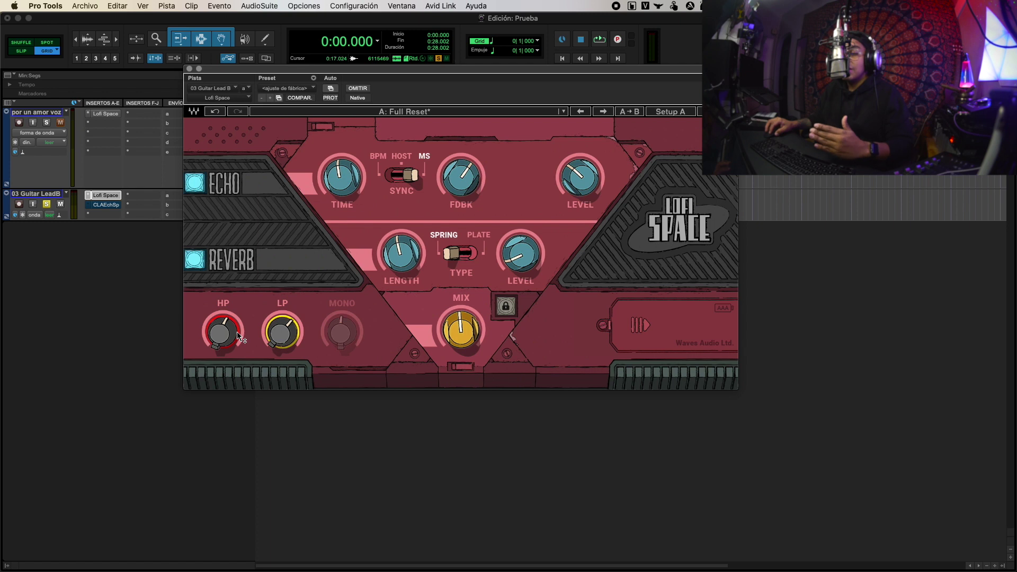
pyautogui.moveTo(221, 332); pyautogui.dragTo(281, 345)
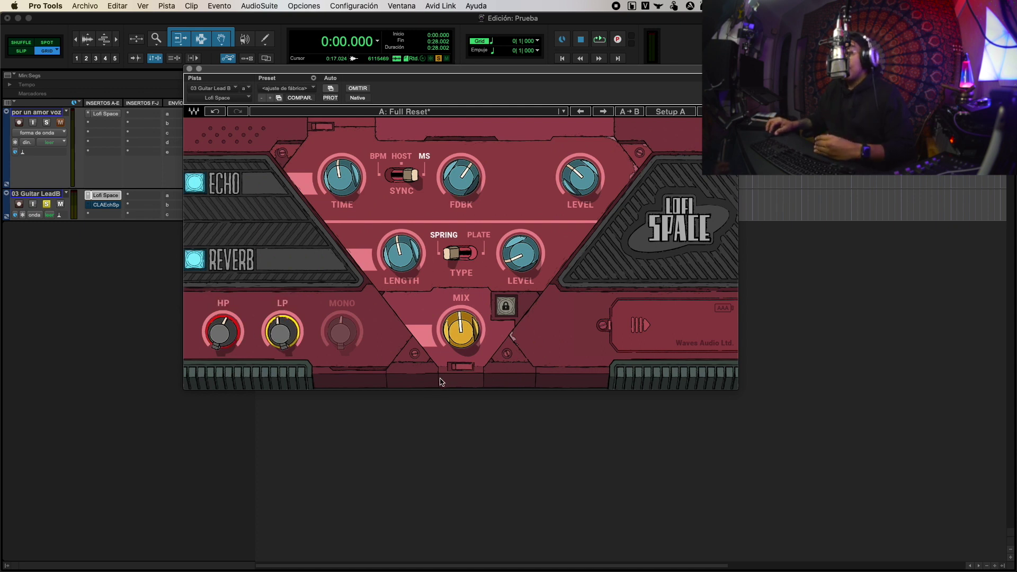
# Step: Set the Lofi Space mix to 80.6% and raise the echo and reverb levels slightly
pyautogui.moveTo(465, 324); pyautogui.dragTo(465, 310)
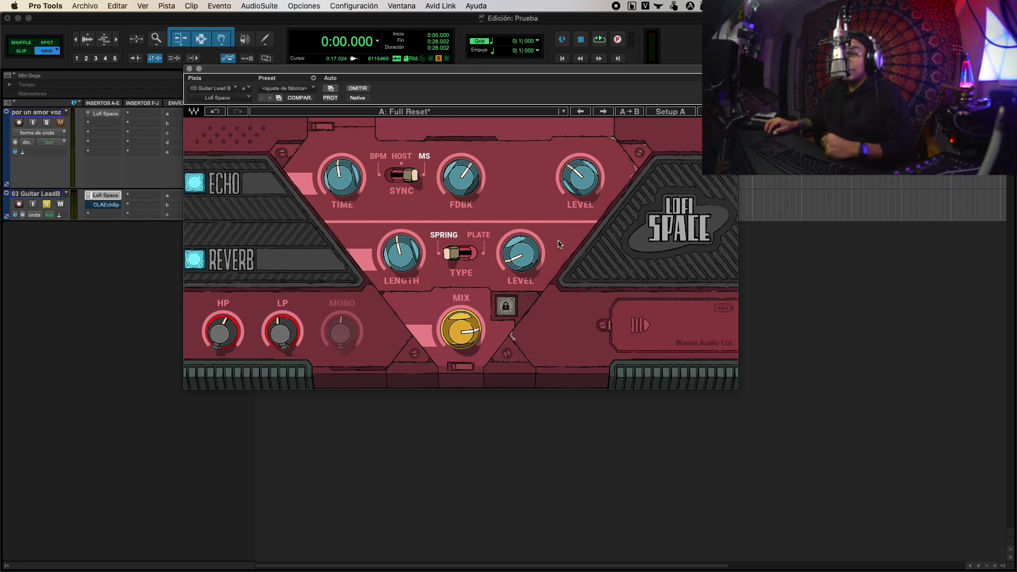
pyautogui.moveTo(587, 165); pyautogui.dragTo(587, 159)
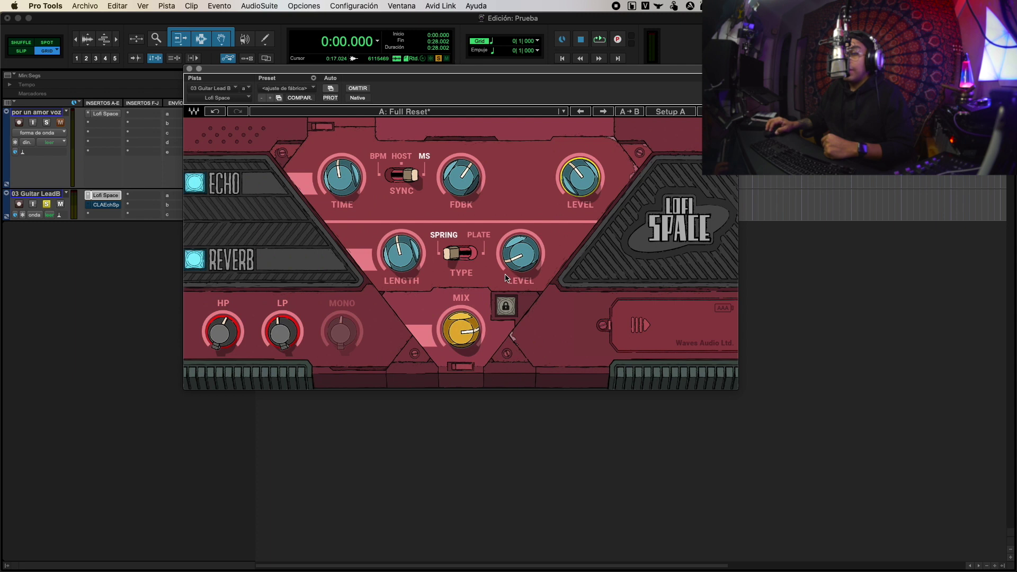
pyautogui.moveTo(524, 260); pyautogui.dragTo(523, 254)
# Step: Lower the Lofi Space mix to about its midpoint
pyautogui.click(465, 313)
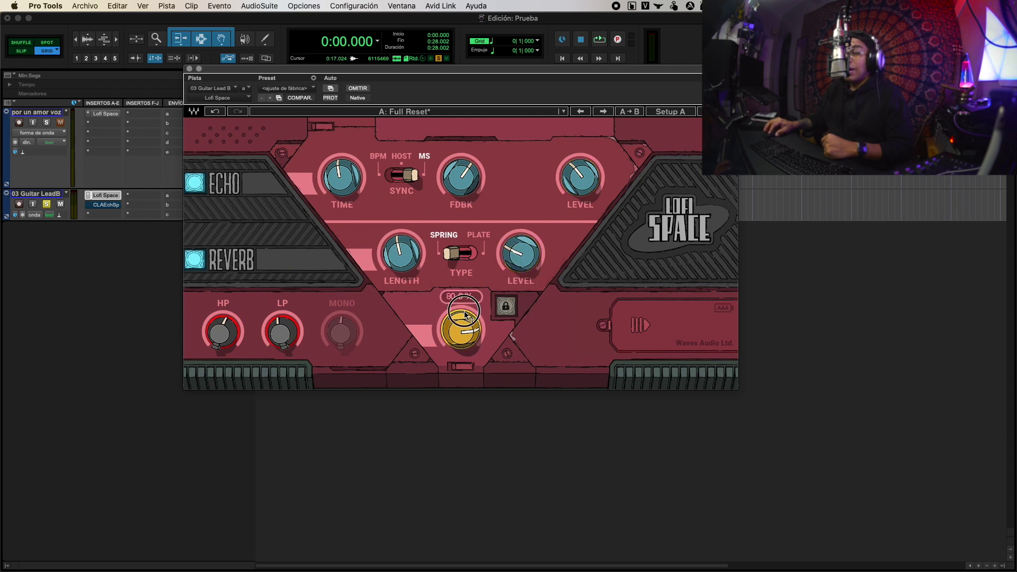
pyautogui.click(460, 325)
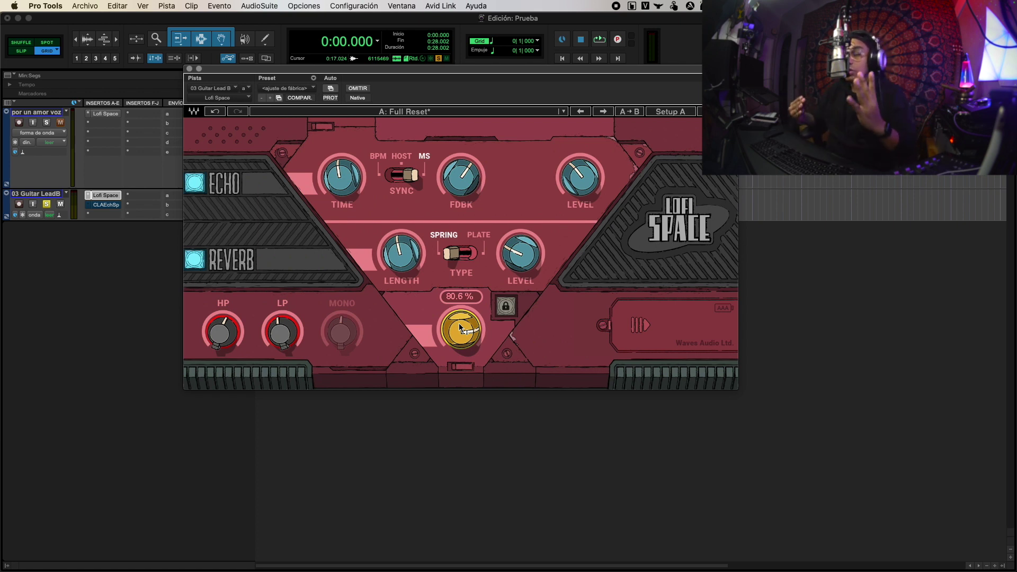
pyautogui.moveTo(459, 323); pyautogui.dragTo(519, 348)
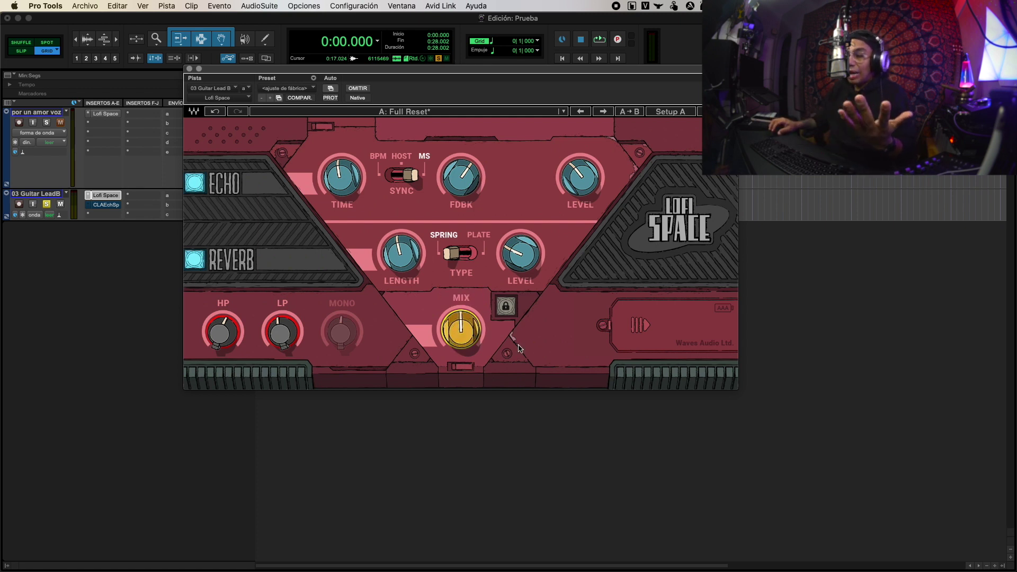
pyautogui.moveTo(461, 316)
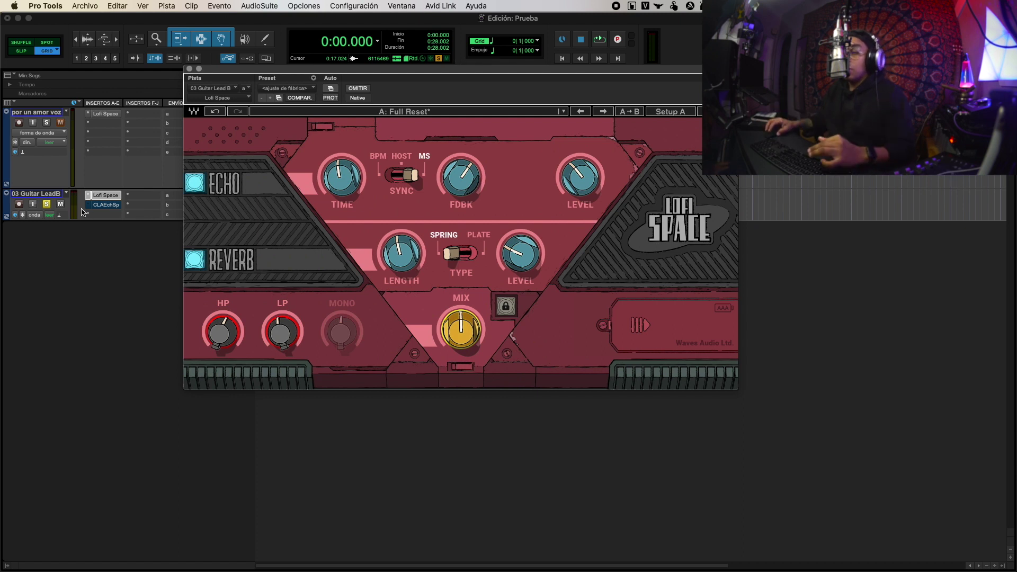
# Step: Set the mix to 100% and play the guitar track to hear only the processed signal
pyautogui.moveTo(453, 330); pyautogui.dragTo(454, 281)
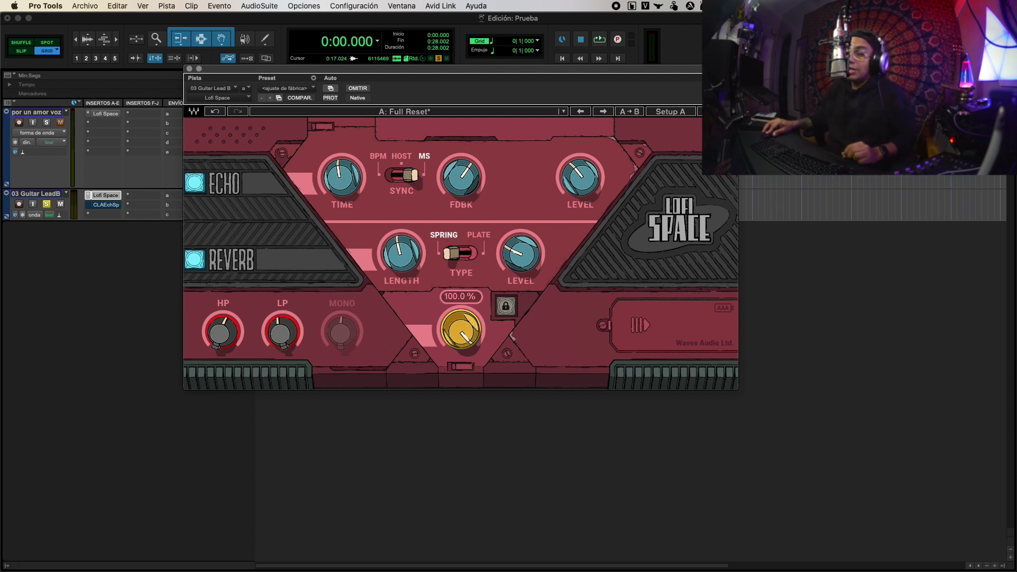
pyautogui.press('space')
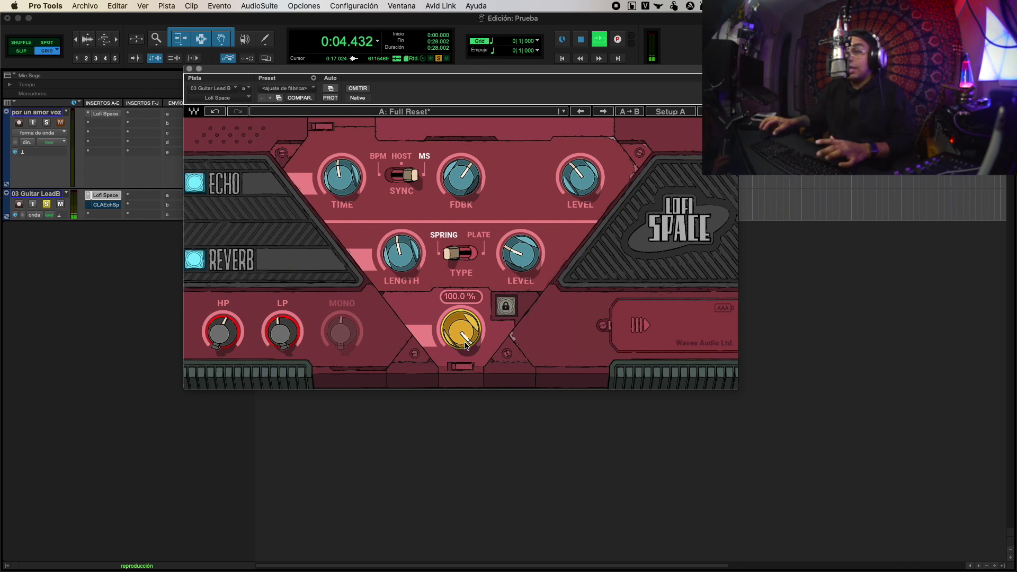
pyautogui.press('space')
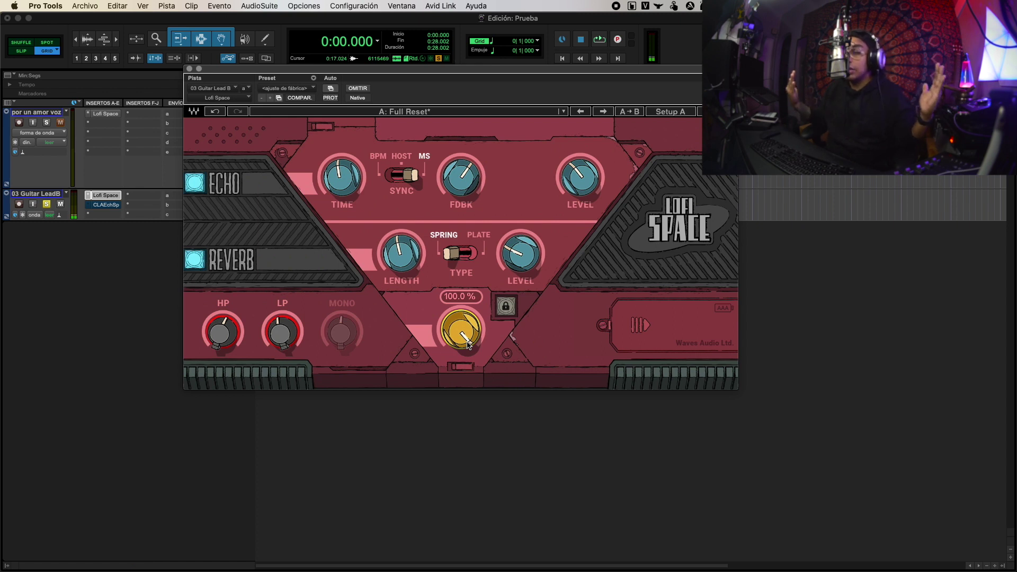
# Step: Set the mix to 0% and play the guitar track to hear the dry signal
pyautogui.moveTo(460, 320); pyautogui.dragTo(461, 403)
pyautogui.moveTo(460, 321)
pyautogui.mouseDown()
pyautogui.moveTo(459, 312)
pyautogui.moveTo(459, 320)
pyautogui.mouseUp()
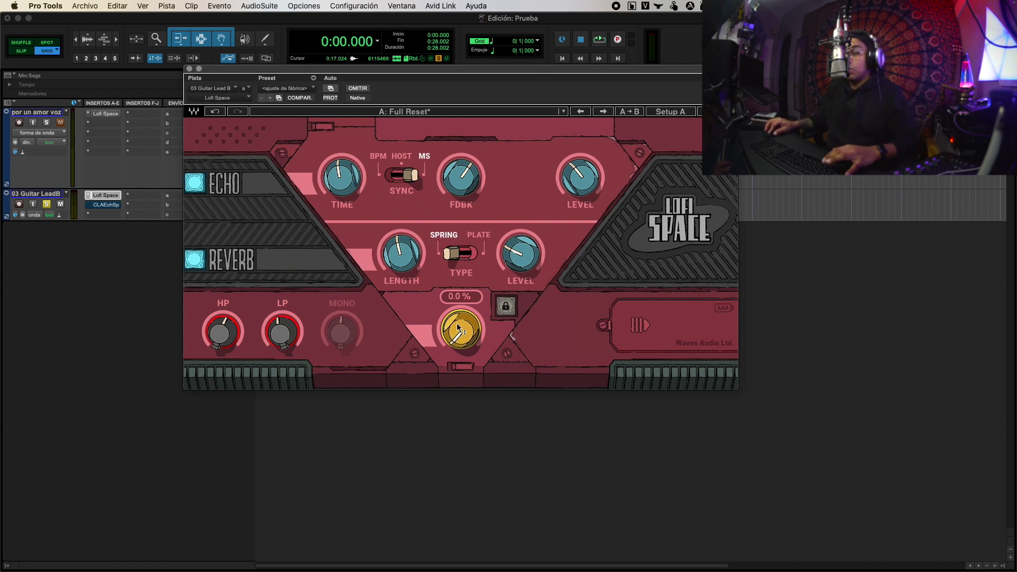
pyautogui.press('space')
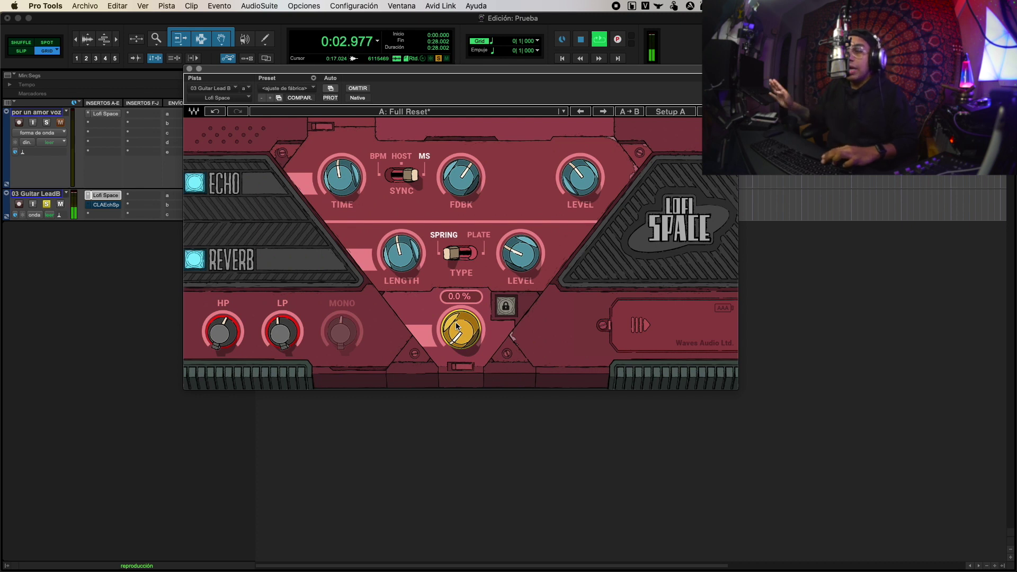
pyautogui.press('space')
# Step: Set the mix to 36.5% while auditioning the guitar track, and stop playback
pyautogui.moveTo(449, 335); pyautogui.dragTo(453, 335)
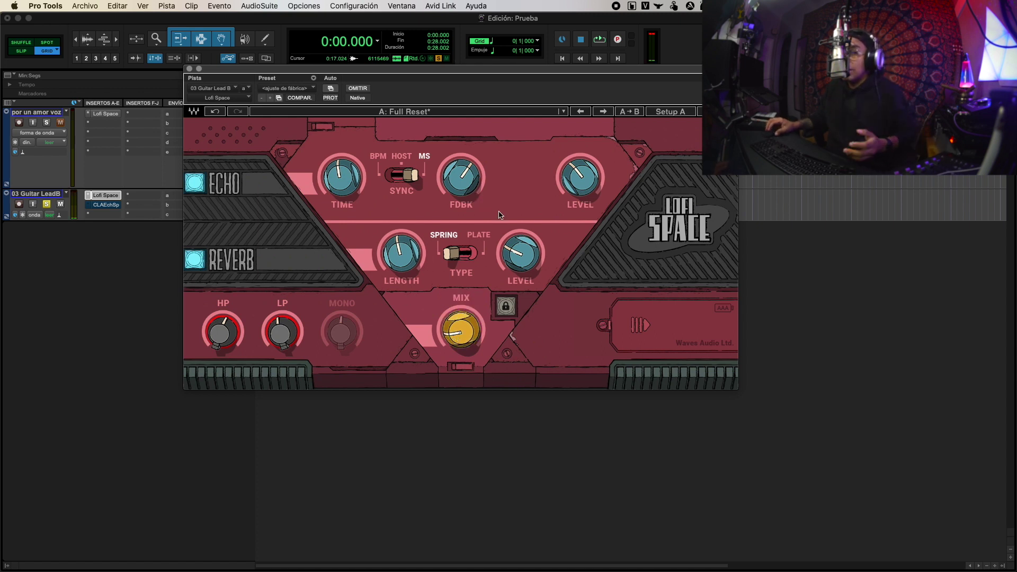
pyautogui.press('space')
pyautogui.moveTo(468, 314)
pyautogui.mouseDown()
pyautogui.moveTo(468, 303)
pyautogui.moveTo(463, 326)
pyautogui.mouseUp()
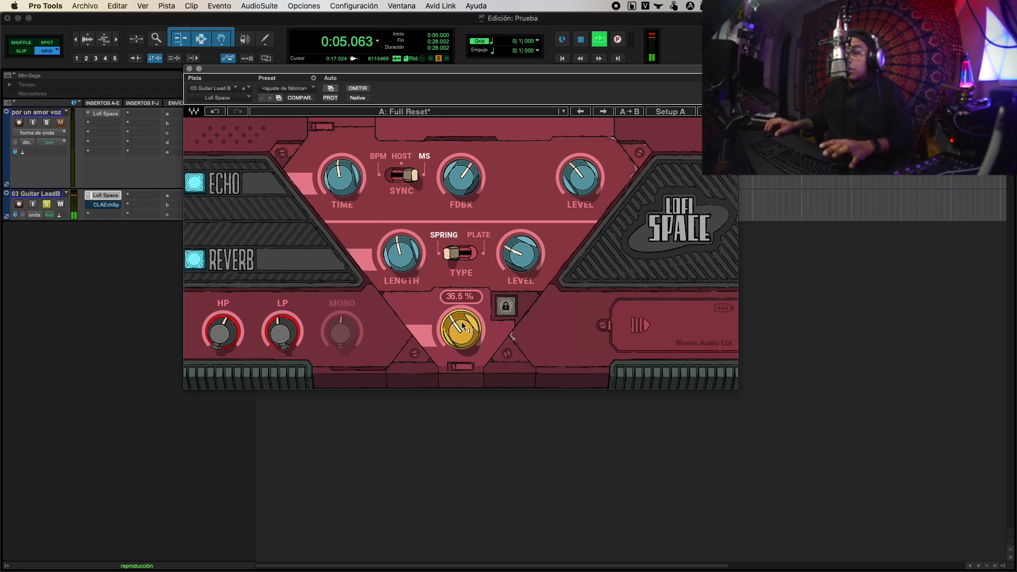
pyautogui.press('space')
# Step: Lower the echo feedback, shorten the echo time and reduce the echo level
pyautogui.moveTo(461, 178); pyautogui.dragTo(460, 210)
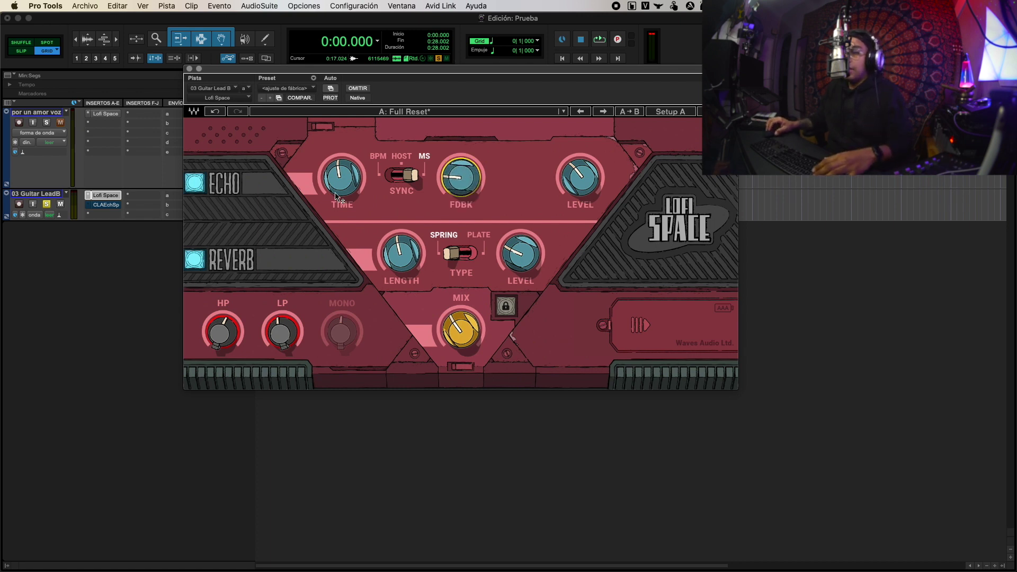
pyautogui.moveTo(341, 183); pyautogui.dragTo(341, 201)
pyautogui.moveTo(595, 175); pyautogui.dragTo(596, 191)
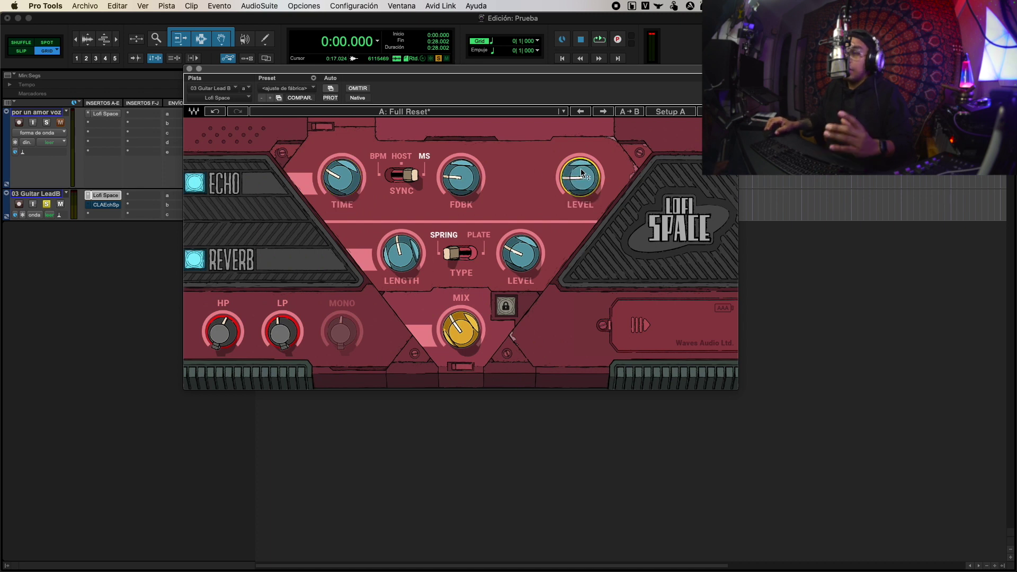
# Step: Audition the guitar track with the mix raised to about its midpoint, and stop playback
pyautogui.press('space')
pyautogui.moveTo(485, 305); pyautogui.dragTo(485, 292)
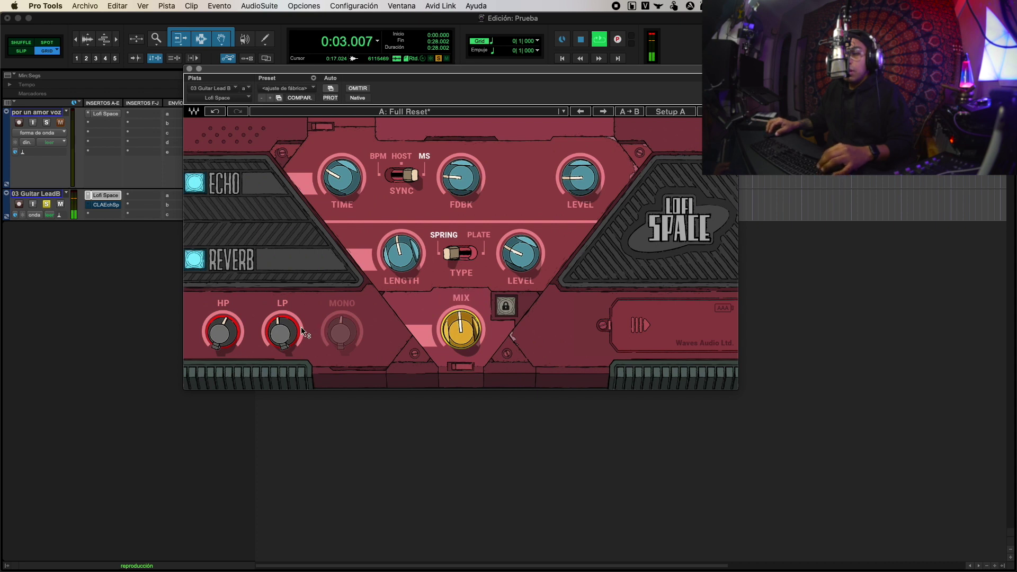
pyautogui.press('space')
pyautogui.moveTo(297, 327)
pyautogui.press('space')
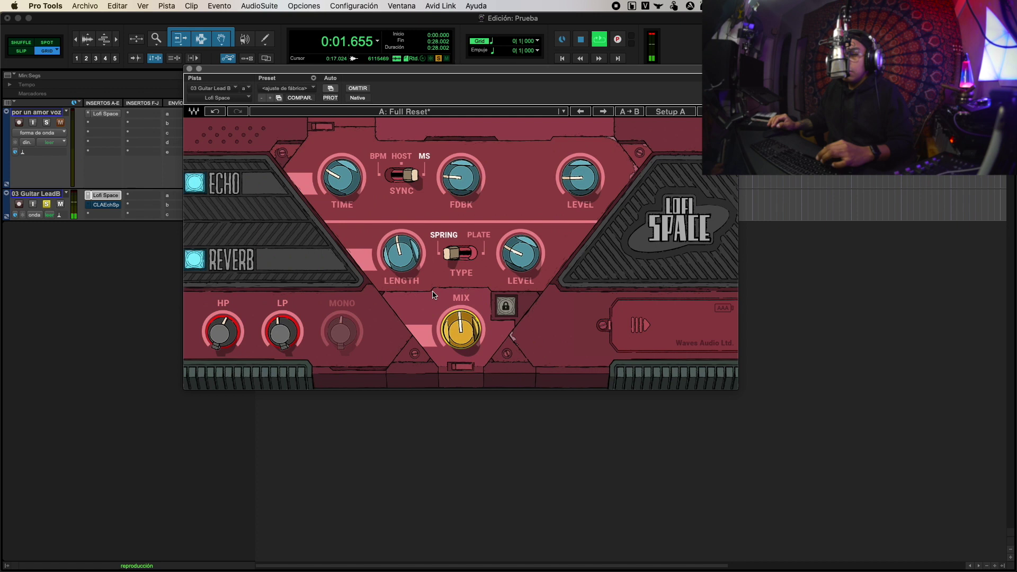
pyautogui.press('space')
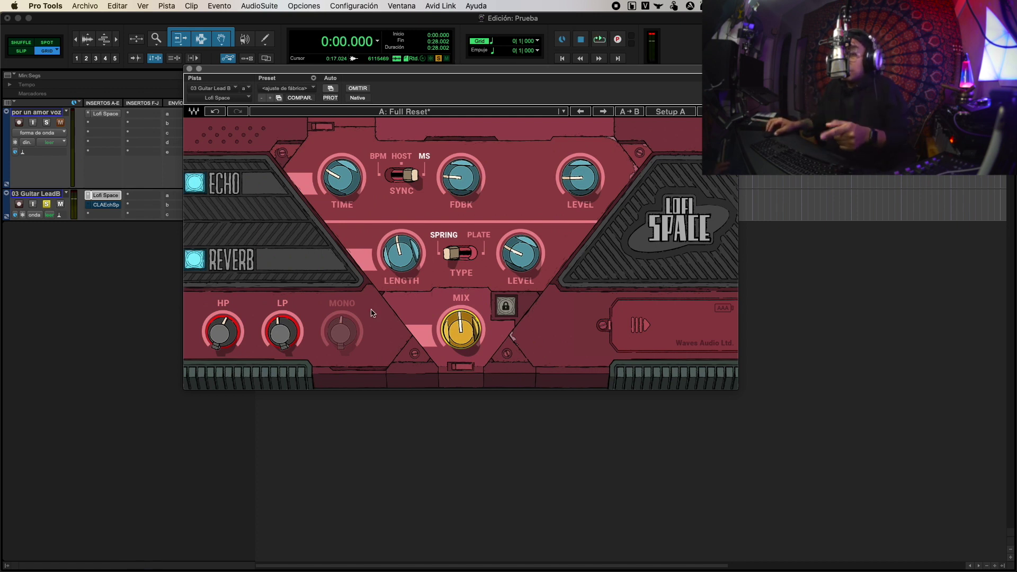
# Step: Open both filters fully by setting HP to its minimum and LP to its maximum
pyautogui.moveTo(228, 329); pyautogui.dragTo(228, 369)
pyautogui.moveTo(286, 329); pyautogui.dragTo(285, 294)
pyautogui.click(223, 332)
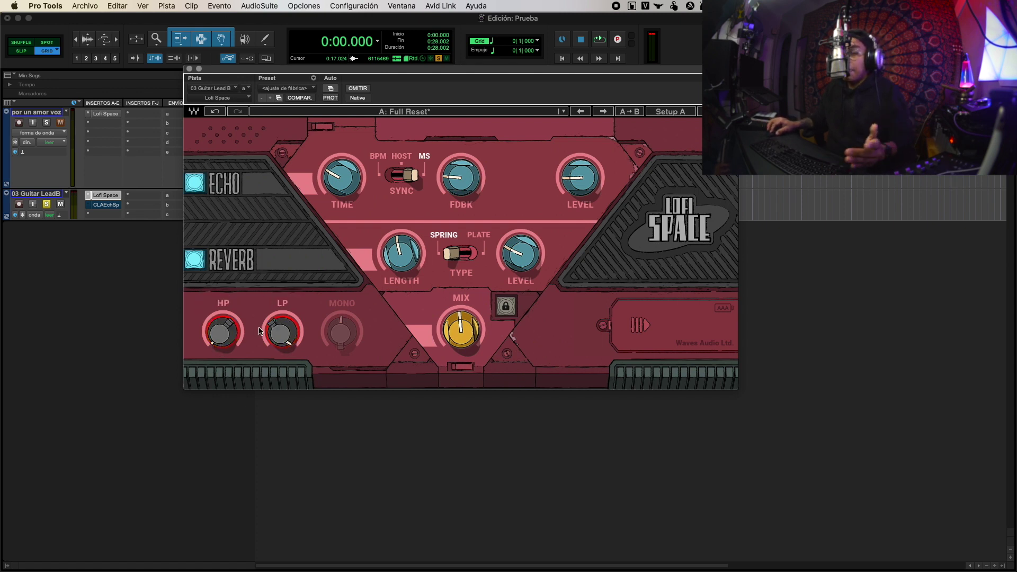
pyautogui.click(281, 332)
# Step: Set the mix to 60.3% and raise the echo level slightly while auditioning the guitar track
pyautogui.press('space')
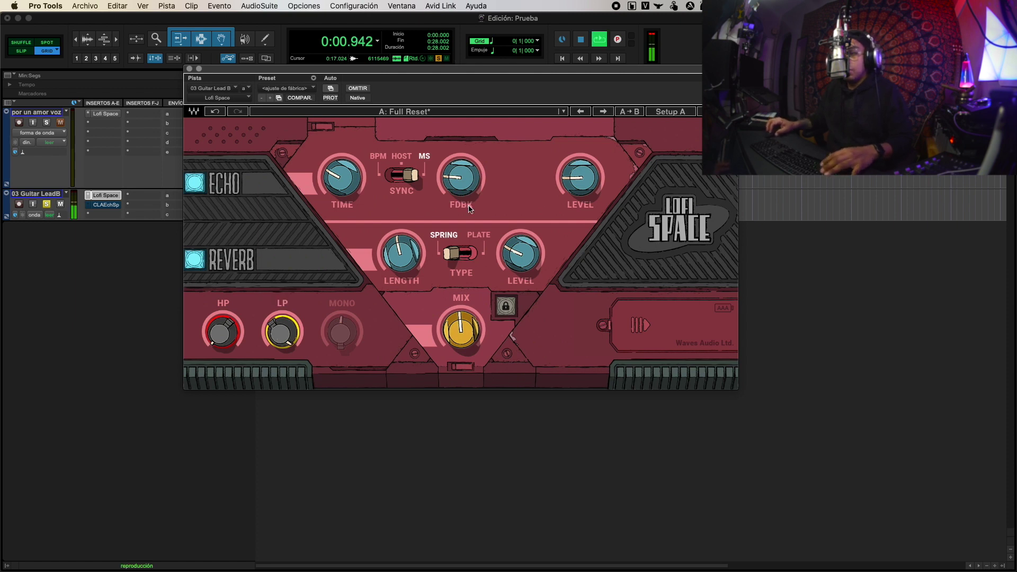
pyautogui.moveTo(461, 329); pyautogui.dragTo(460, 316)
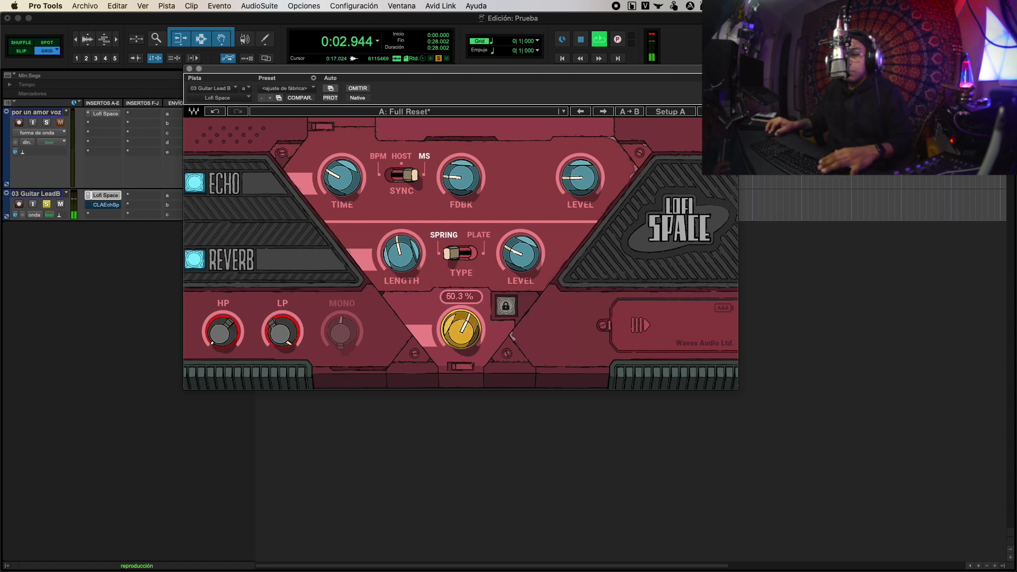
pyautogui.moveTo(581, 183); pyautogui.dragTo(581, 175)
pyautogui.press('space')
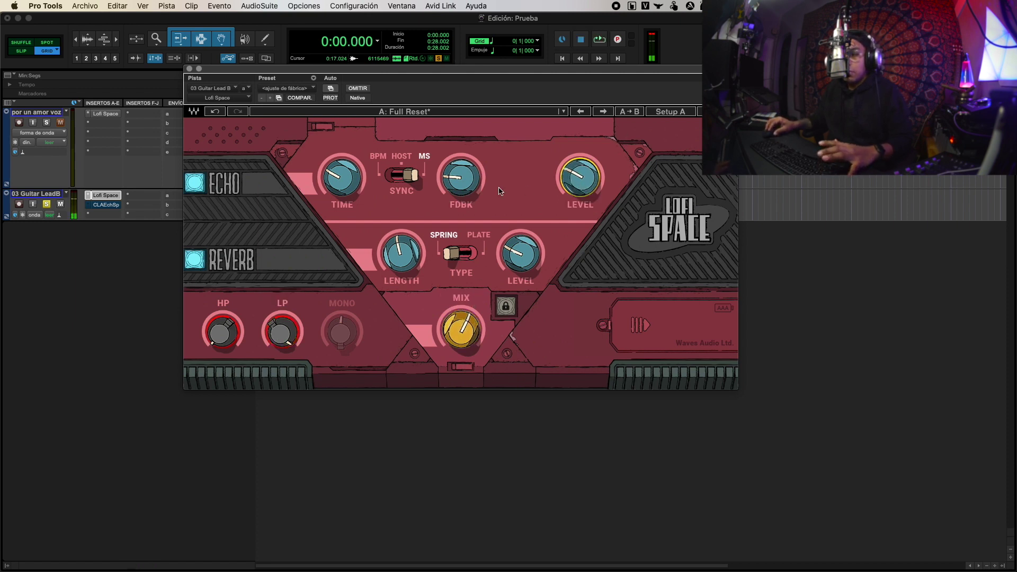
pyautogui.press('space')
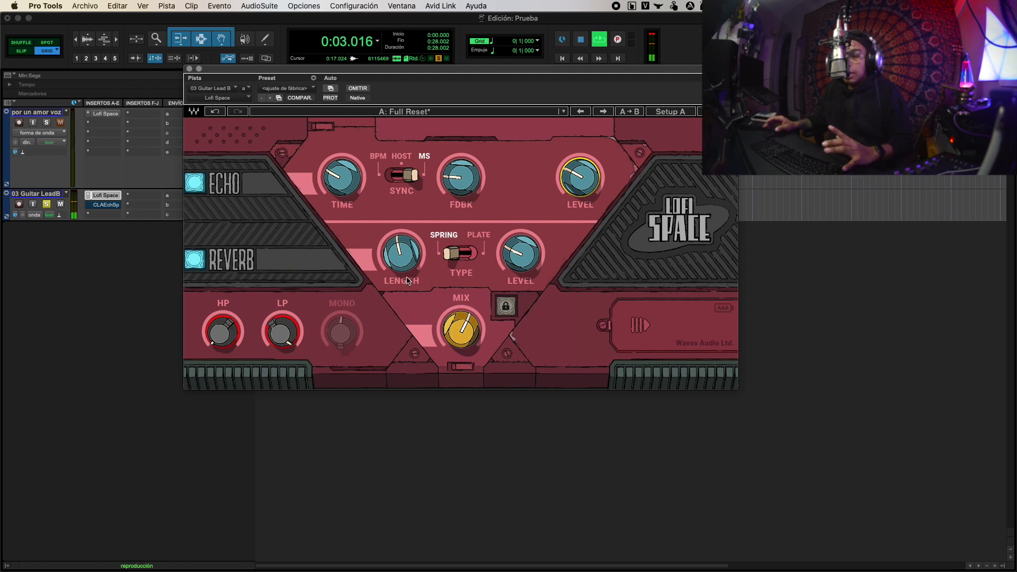
pyautogui.press('space')
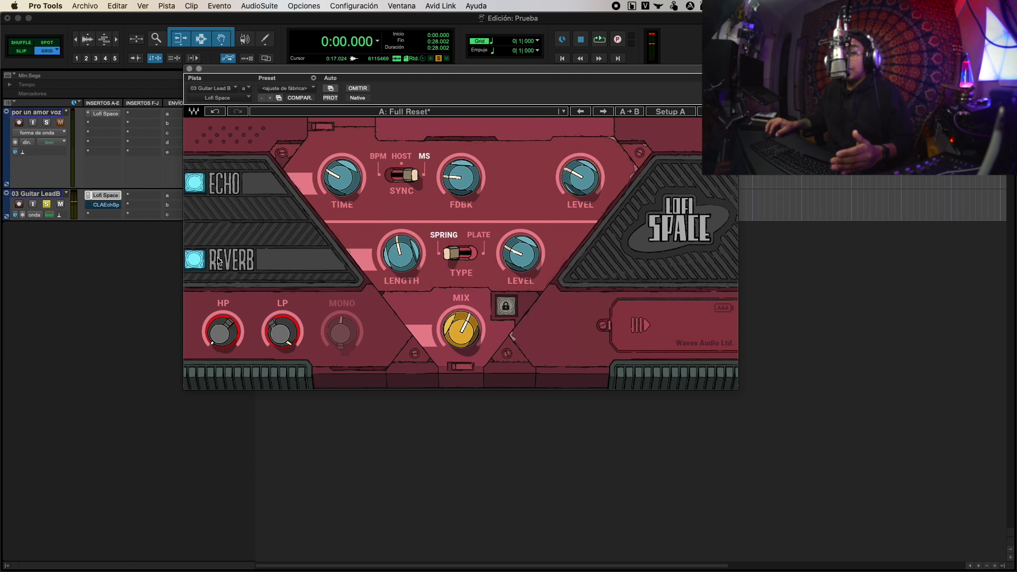
# Step: Switch the reverb off and raise the echo level to -28.2 dB while auditioning the guitar track
pyautogui.click(195, 260)
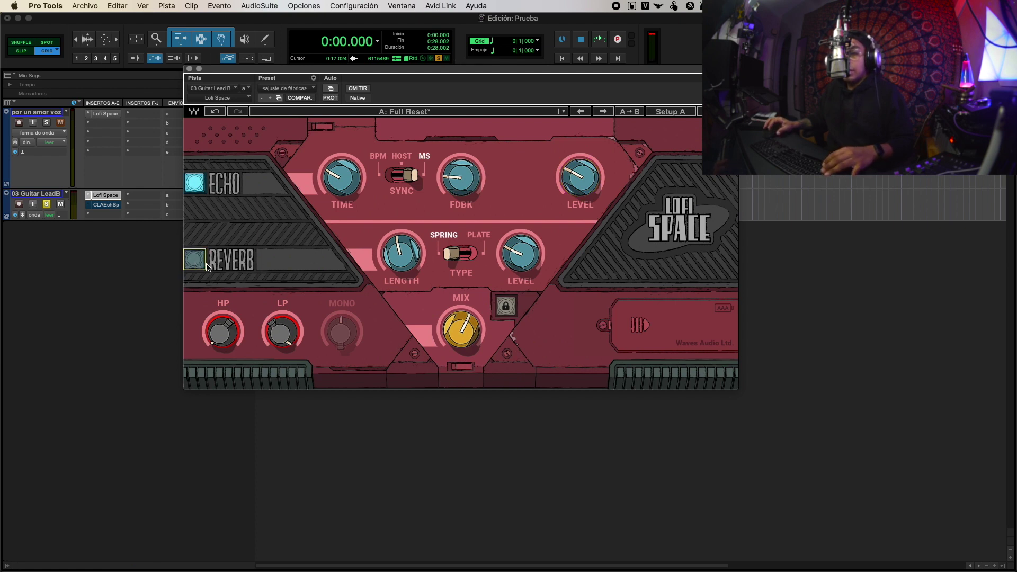
pyautogui.press('space')
pyautogui.moveTo(461, 329)
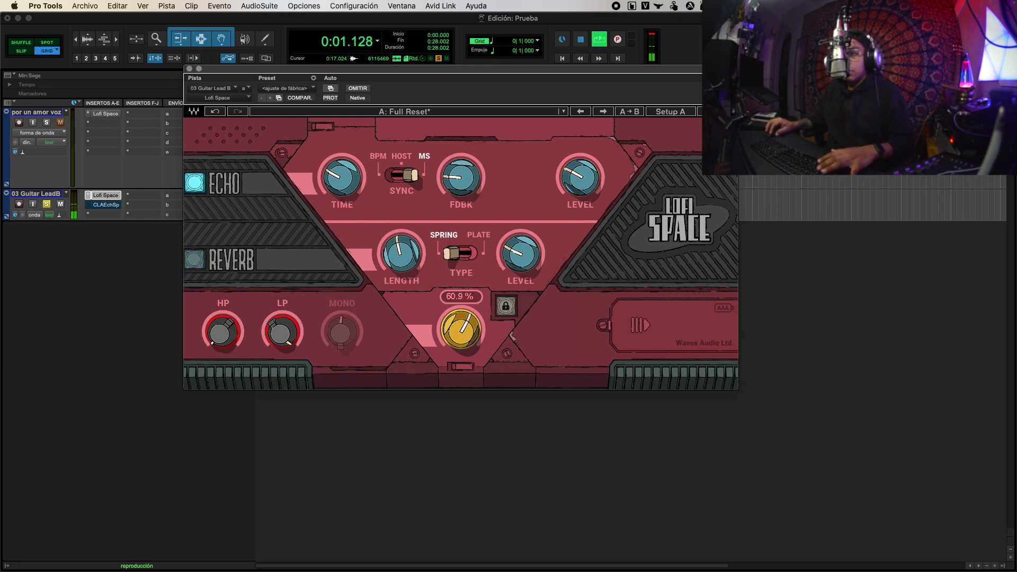
pyautogui.moveTo(572, 177)
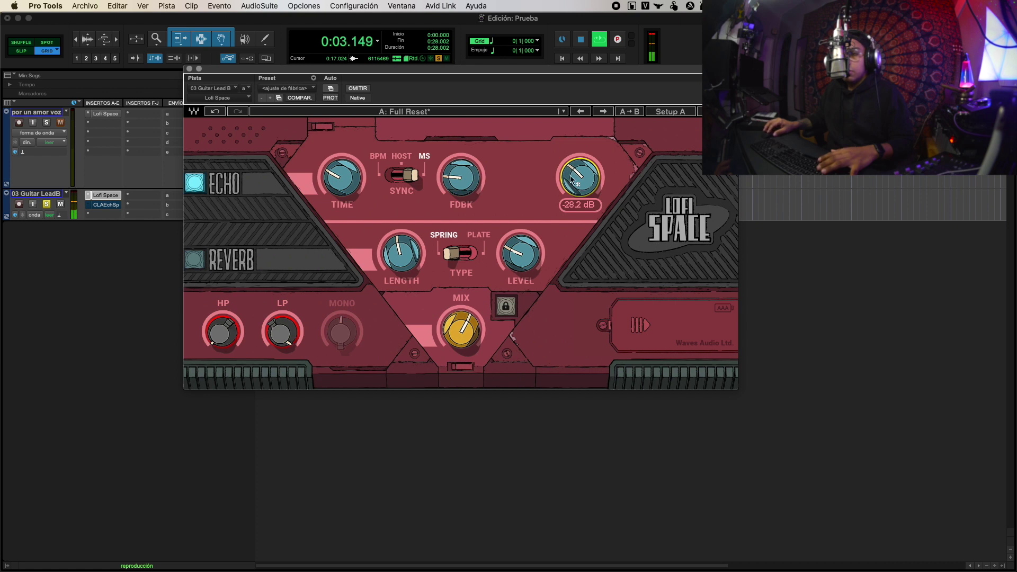
pyautogui.press('space')
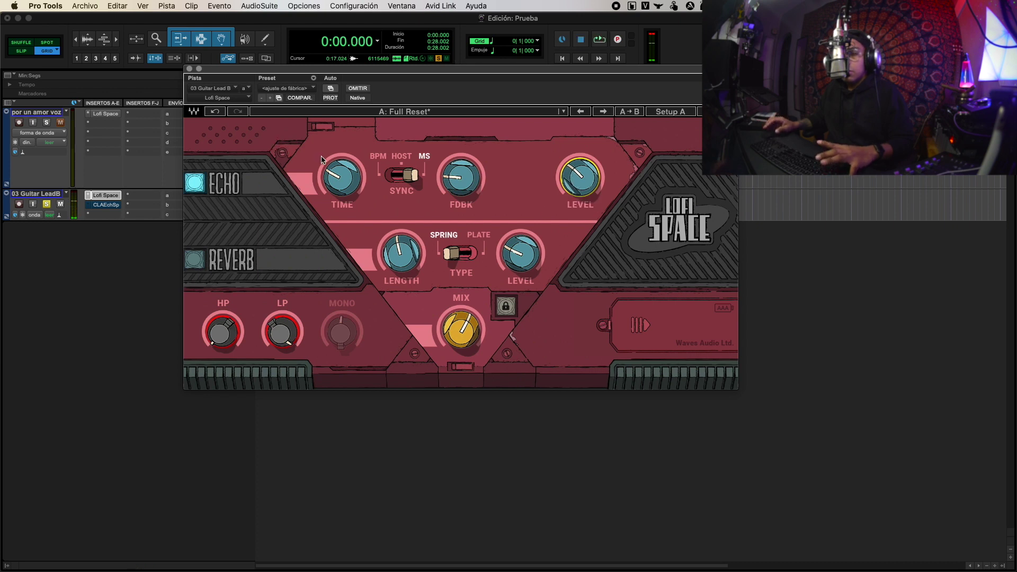
# Step: Raise the echo feedback to 84.5% between short auditions of the guitar track
pyautogui.press('space')
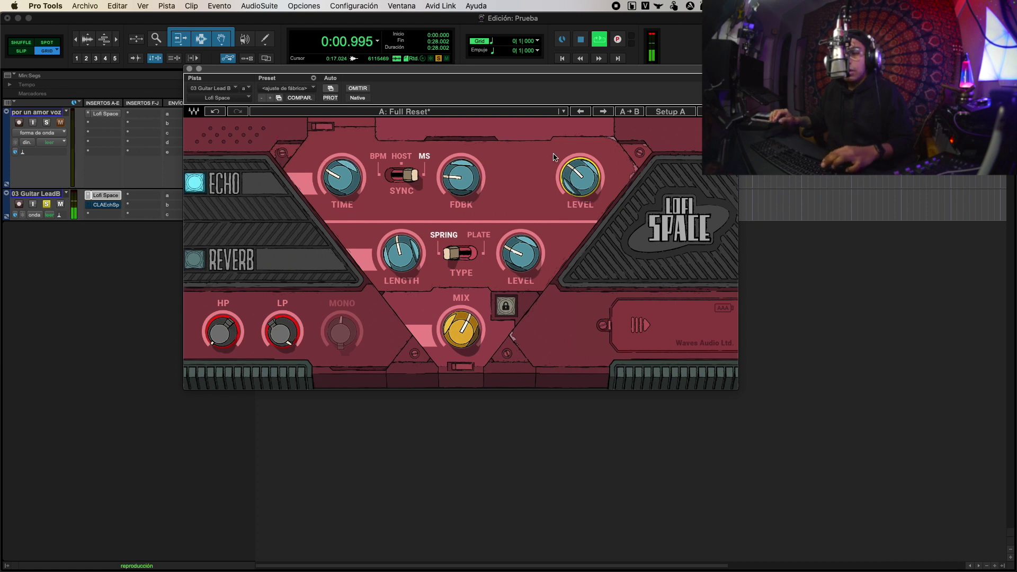
pyautogui.press('space')
pyautogui.press('space')
pyautogui.press('space')
pyautogui.press('space')
pyautogui.moveTo(458, 179); pyautogui.dragTo(457, 178)
pyautogui.press('space')
pyautogui.moveTo(456, 178); pyautogui.dragTo(457, 183)
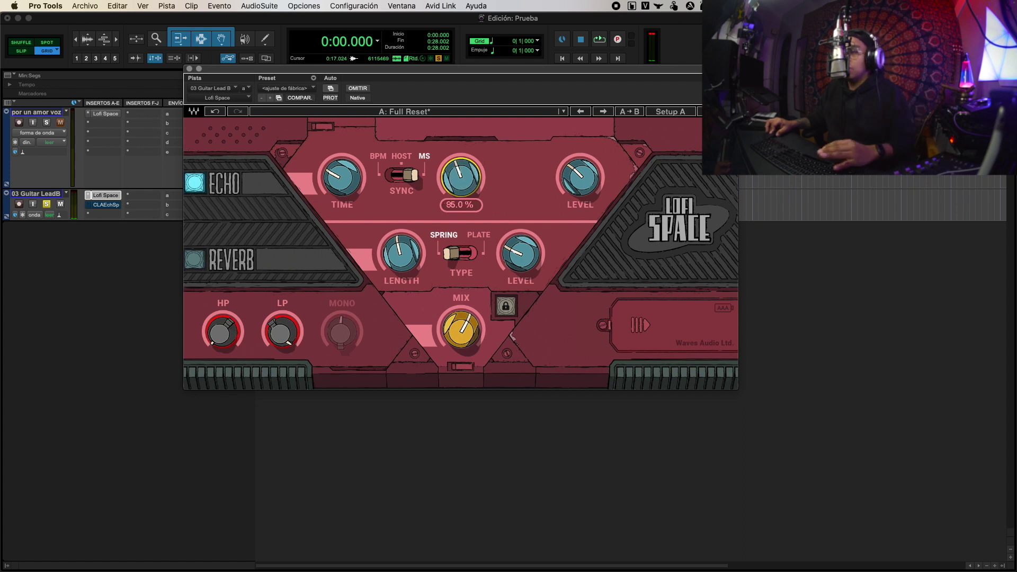
pyautogui.press('space')
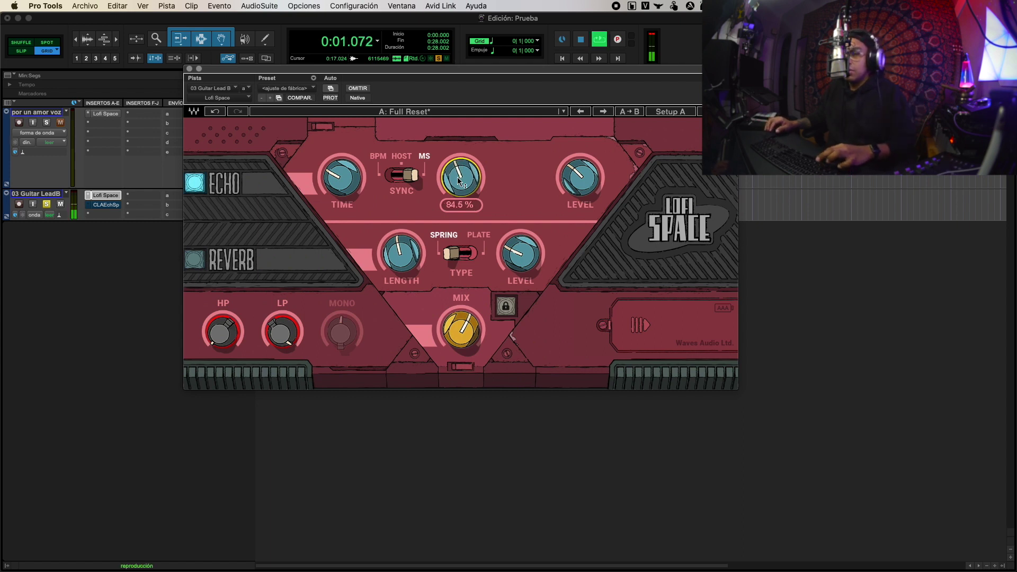
pyautogui.press('space')
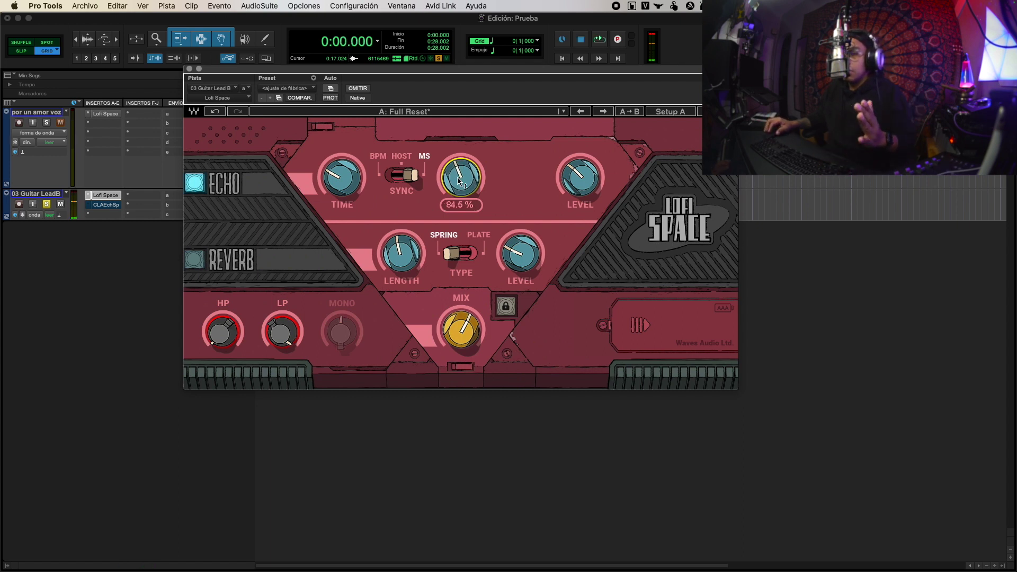
# Step: Try an echo time of 377 ms, shorten it to 220 ms, and audition the guitar track
pyautogui.moveTo(348, 177)
pyautogui.press('space')
pyautogui.press('space')
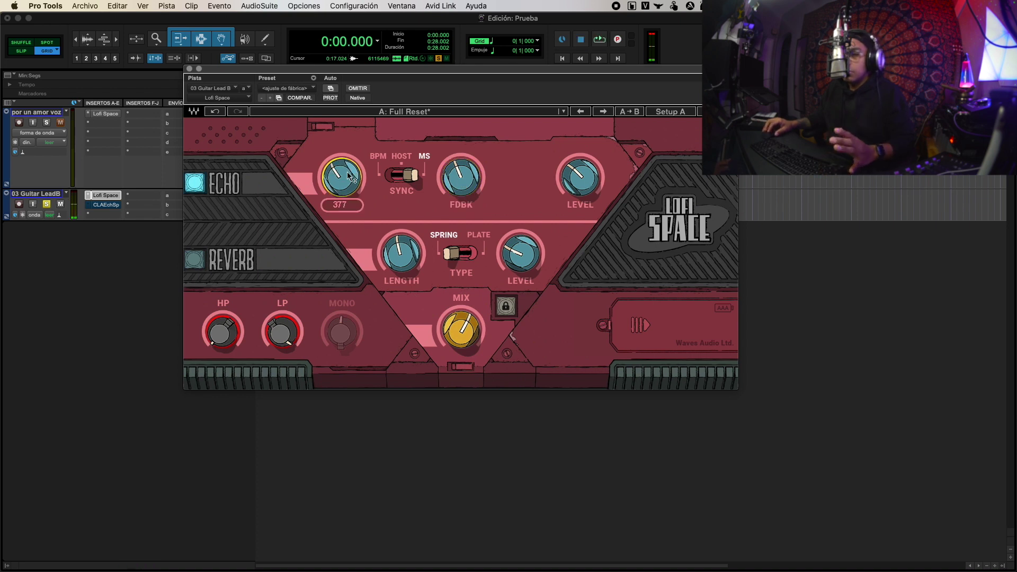
pyautogui.moveTo(349, 177); pyautogui.dragTo(349, 175)
pyautogui.press('space')
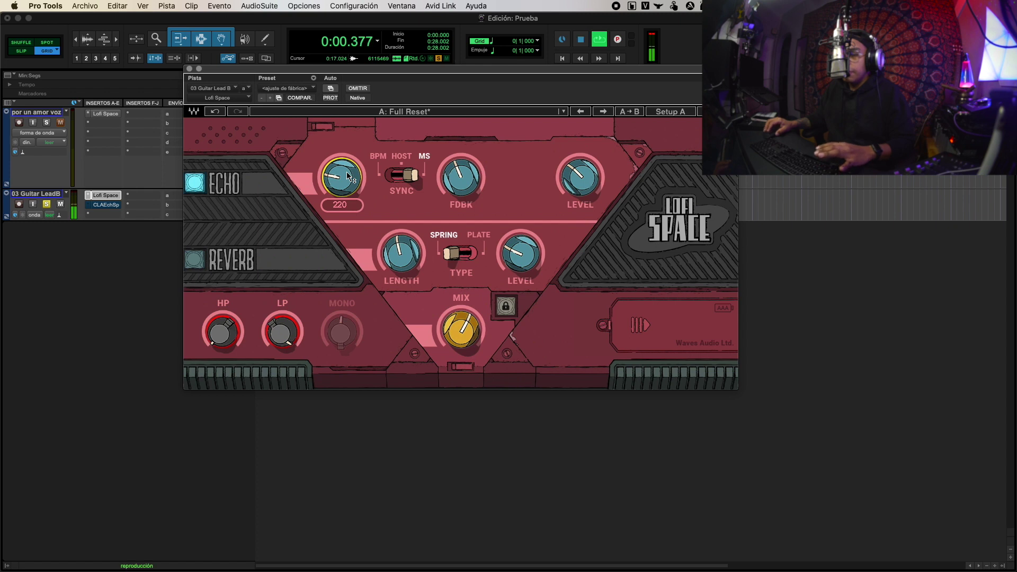
pyautogui.press('space')
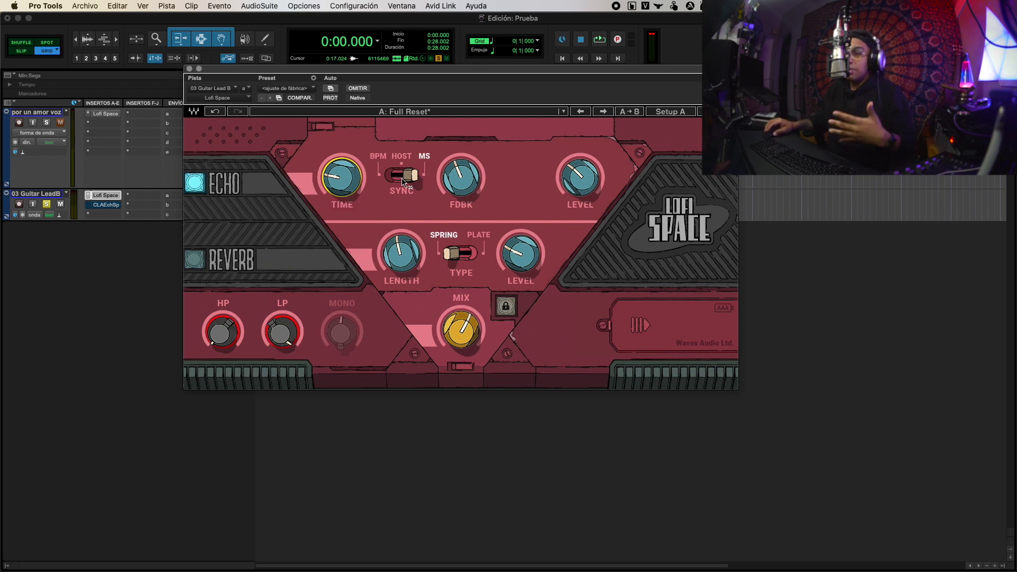
# Step: Lower the echo feedback and raise the echo level between short auditions of the guitar track
pyautogui.press('space')
pyautogui.press('space')
pyautogui.moveTo(460, 186); pyautogui.dragTo(447, 185)
pyautogui.press('space')
pyautogui.moveTo(587, 192); pyautogui.dragTo(587, 180)
pyautogui.moveTo(472, 188); pyautogui.dragTo(473, 195)
pyautogui.moveTo(583, 189); pyautogui.dragTo(584, 182)
# Step: Lengthen the echo time slightly and set the echo level to -19.3 dB while auditioning the guitar track
pyautogui.press('space')
pyautogui.press('space')
pyautogui.moveTo(344, 165); pyautogui.dragTo(344, 168)
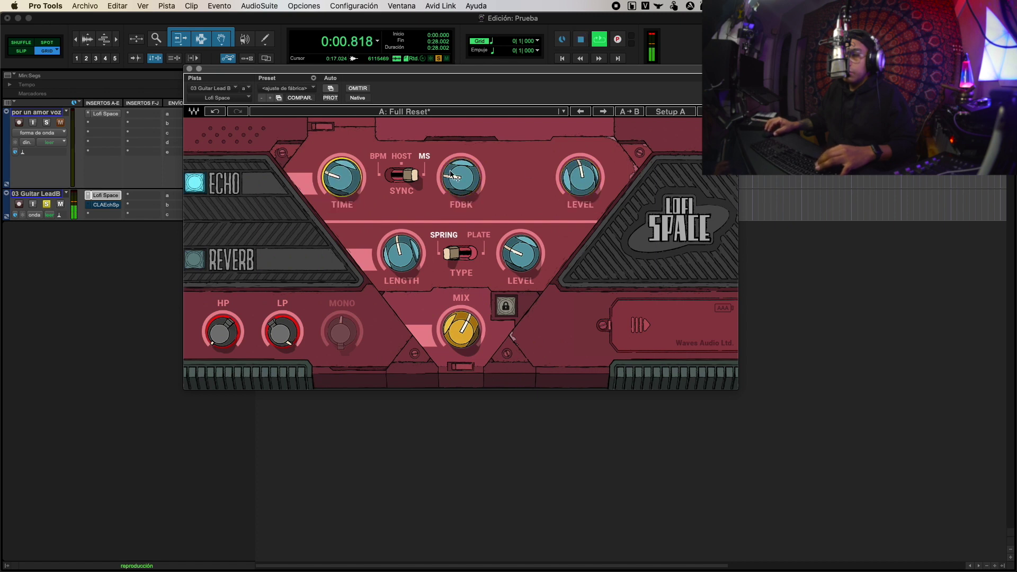
pyautogui.moveTo(581, 177); pyautogui.dragTo(581, 173)
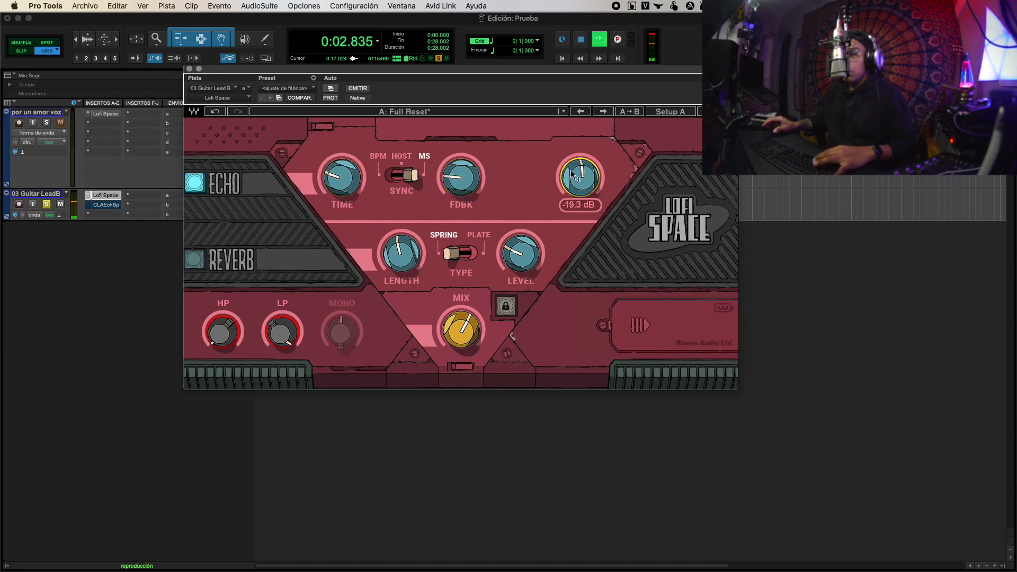
pyautogui.press('space')
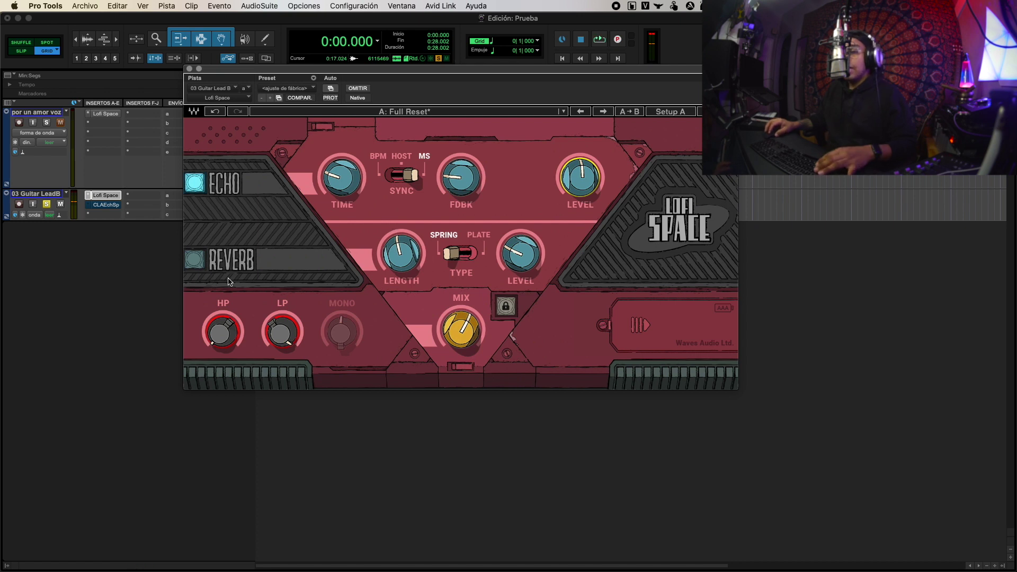
# Step: Switch the reverb on, set its type to Plate, and start playback of the guitar track
pyautogui.click(194, 259)
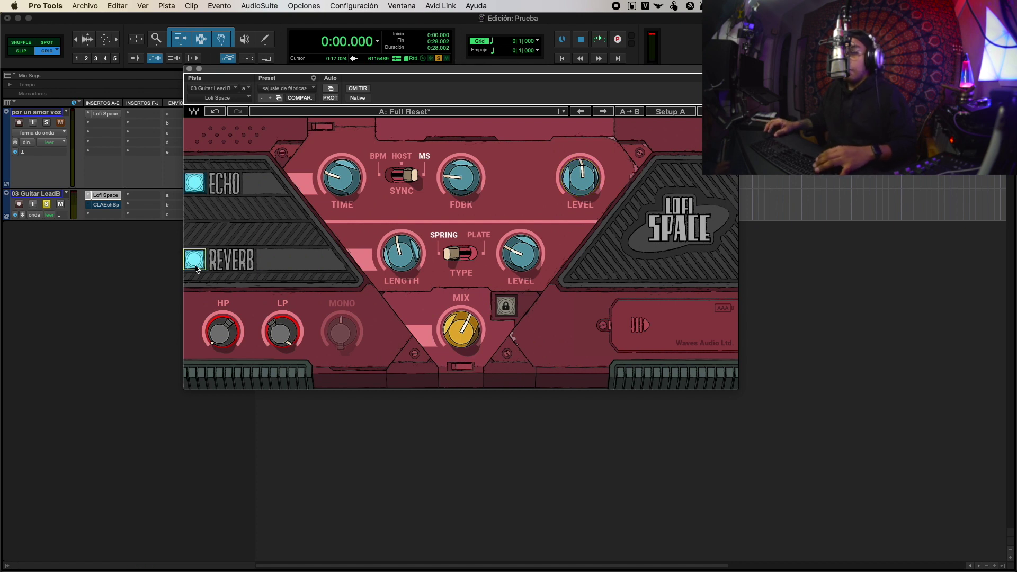
pyautogui.click(471, 257)
pyautogui.press('space')
# Step: Switch the echo off and adjust the reverb to a shorter length and a level of about -21.8 dB
pyautogui.moveTo(394, 251); pyautogui.dragTo(393, 262)
pyautogui.click(194, 183)
pyautogui.moveTo(507, 258); pyautogui.dragTo(507, 236)
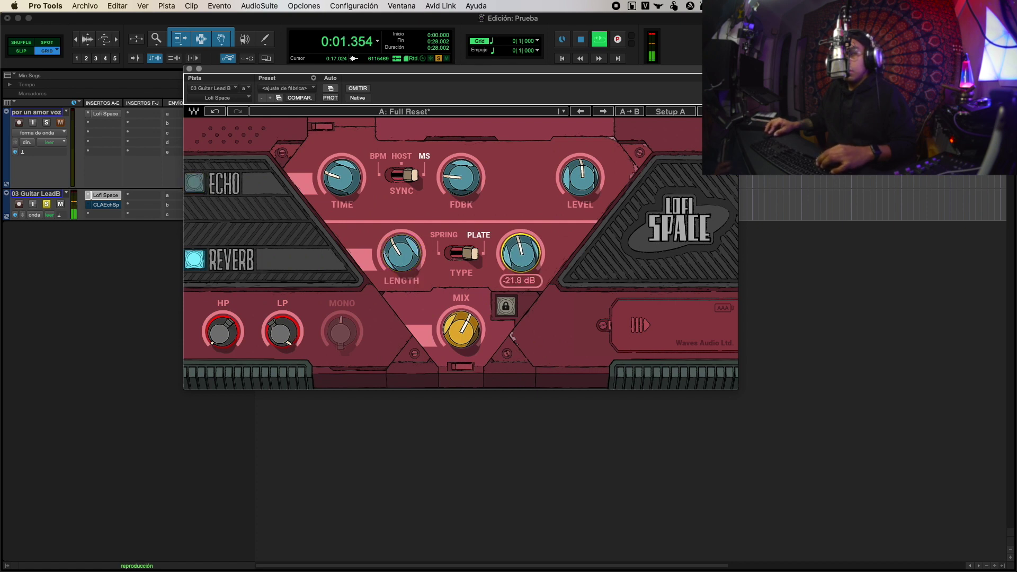
pyautogui.press('space')
# Step: Compare the Spring and Plate reverb types by auditioning the guitar track with each, ending on Plate
pyautogui.click(465, 257)
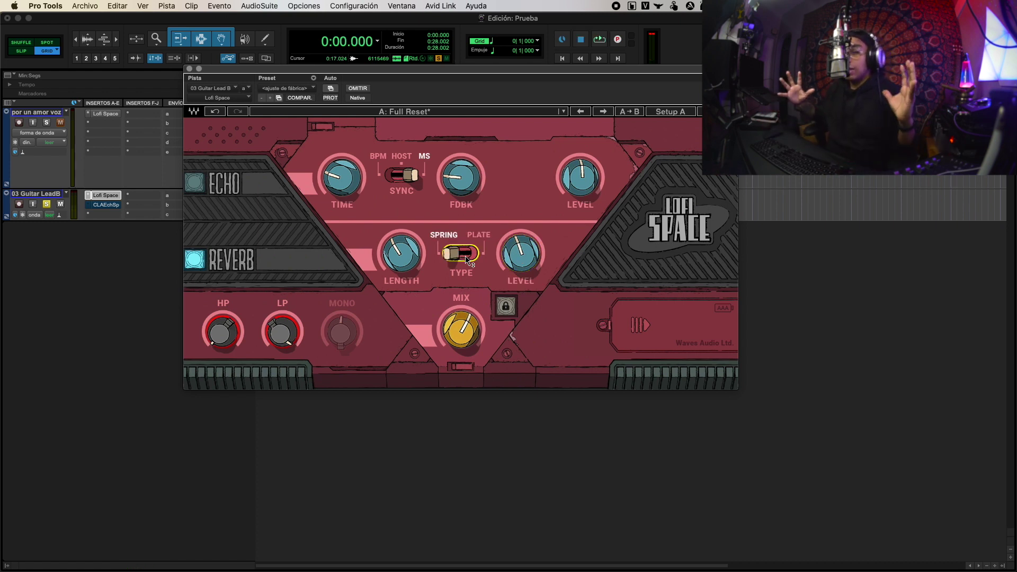
pyautogui.press('space')
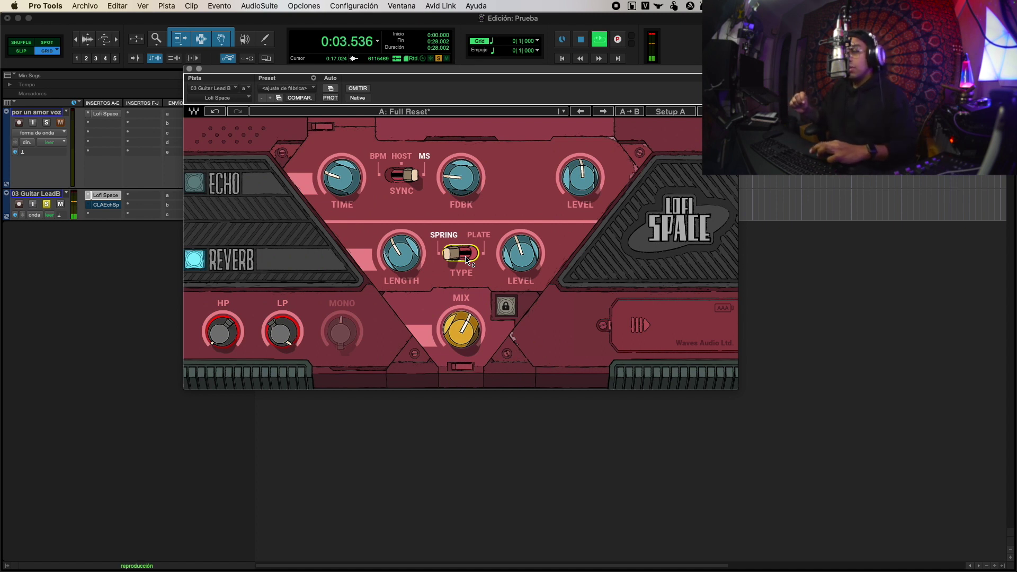
pyautogui.press('space')
pyautogui.click(467, 258)
pyautogui.press('space')
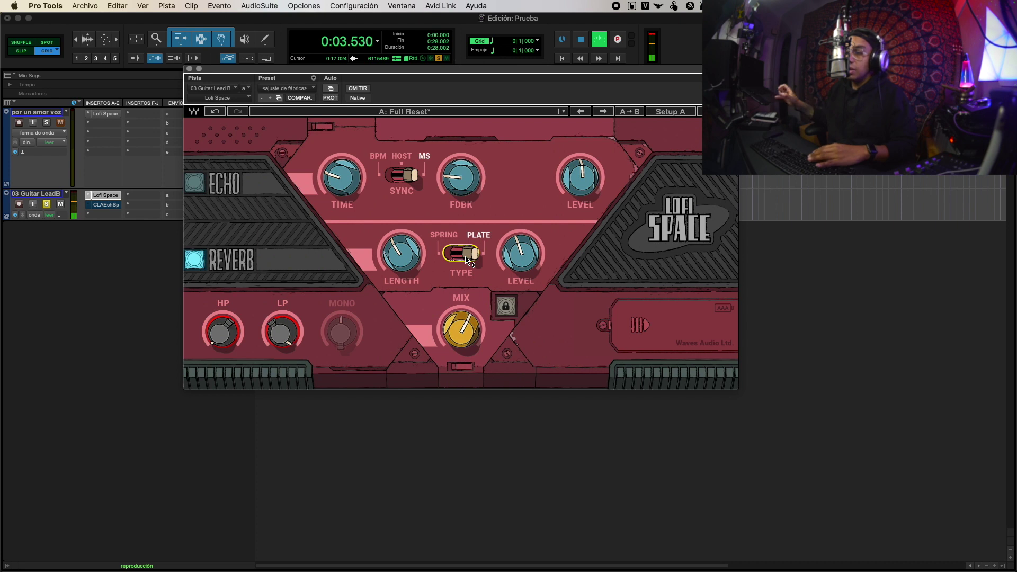
pyautogui.press('space')
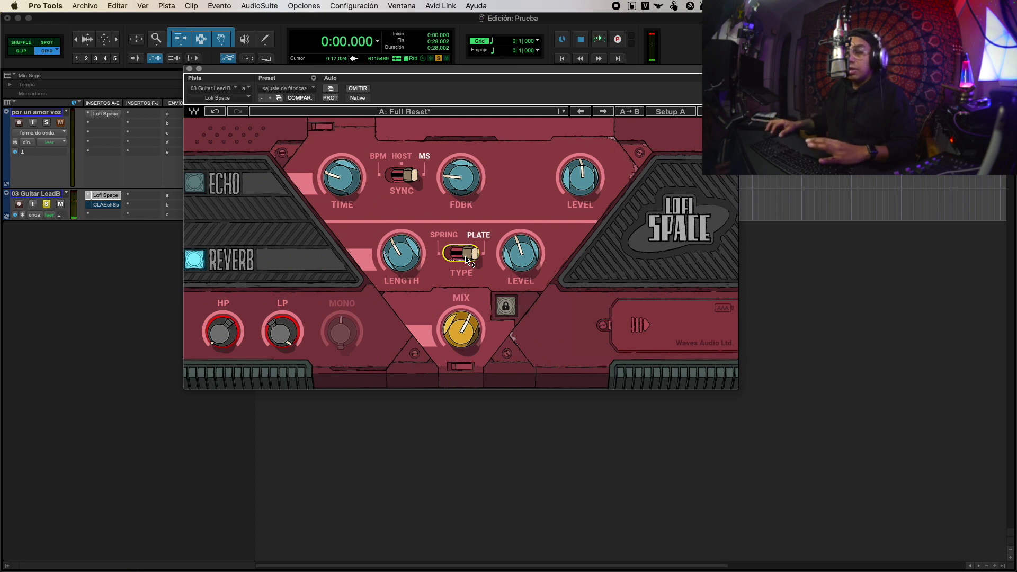
pyautogui.click(467, 258)
pyautogui.press('space')
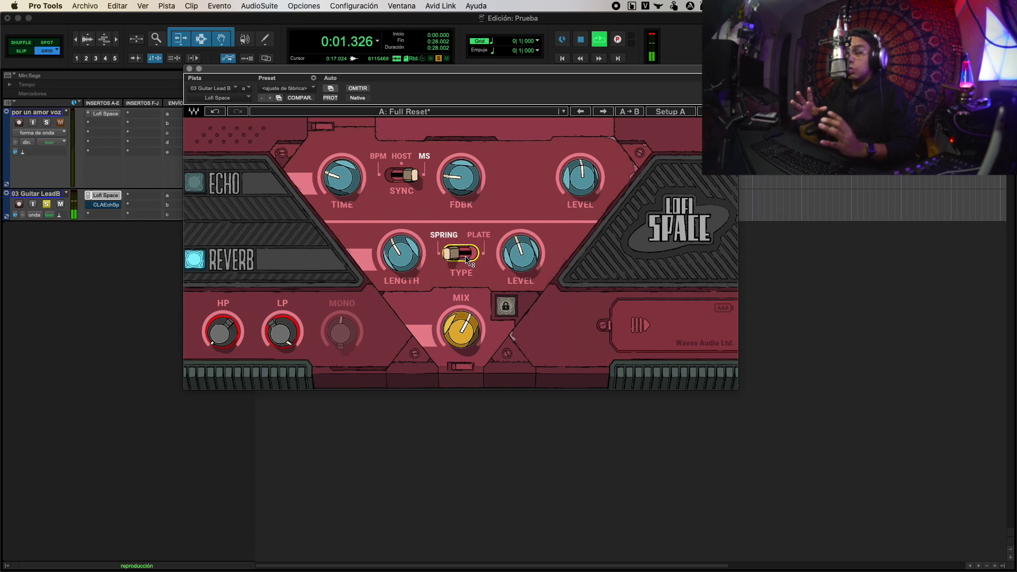
pyautogui.press('space')
pyautogui.click(467, 258)
pyautogui.press('space')
pyautogui.press('space')
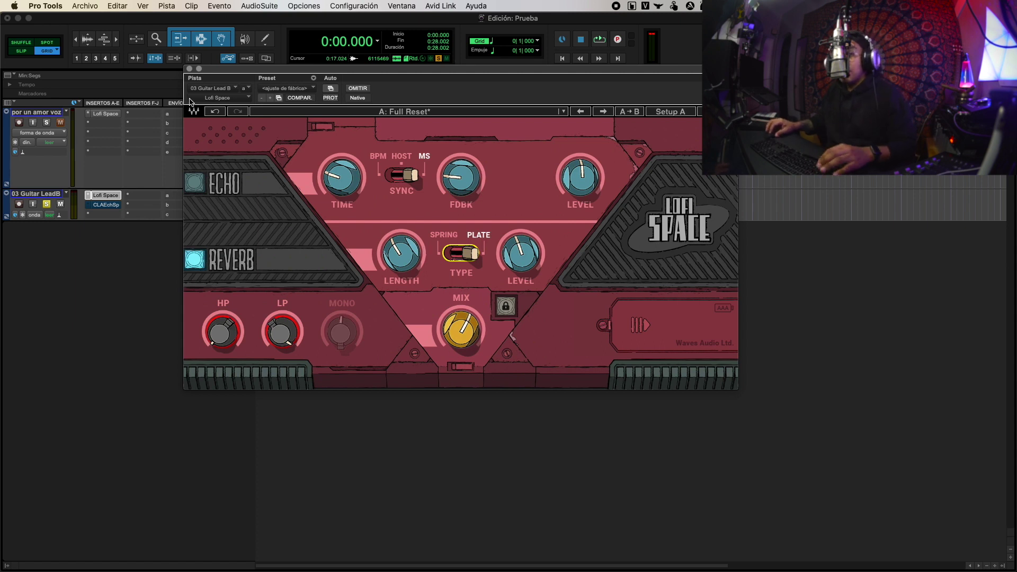
# Step: Replace the CLA echo plug-in in the guitar track's second insert with Lofi Space and open its window
pyautogui.click(98, 212)
pyautogui.write('lofi')
pyautogui.press('Down')
pyautogui.press('Down')
pyautogui.press('Return')
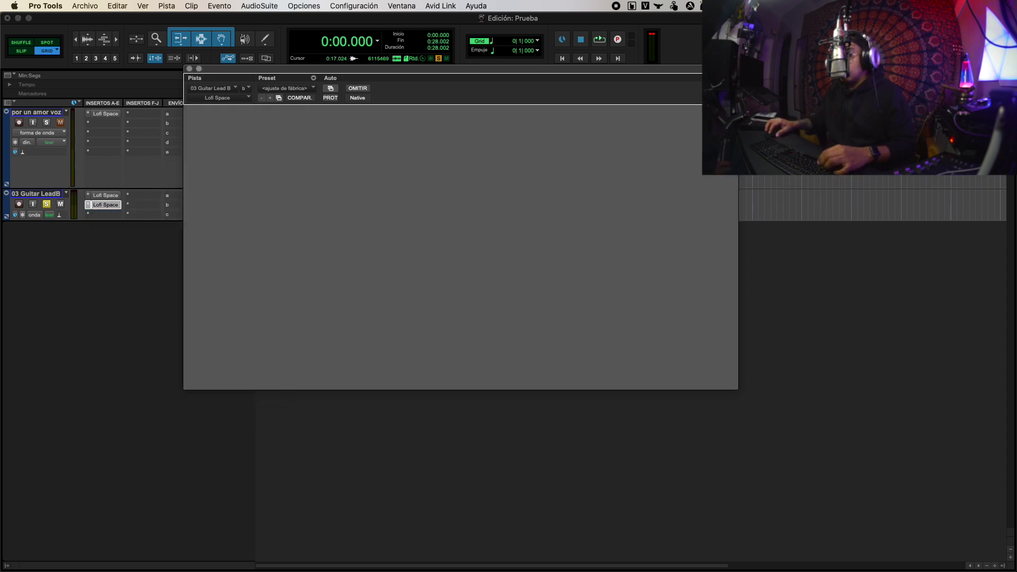
pyautogui.click(109, 206)
pyautogui.click(108, 206)
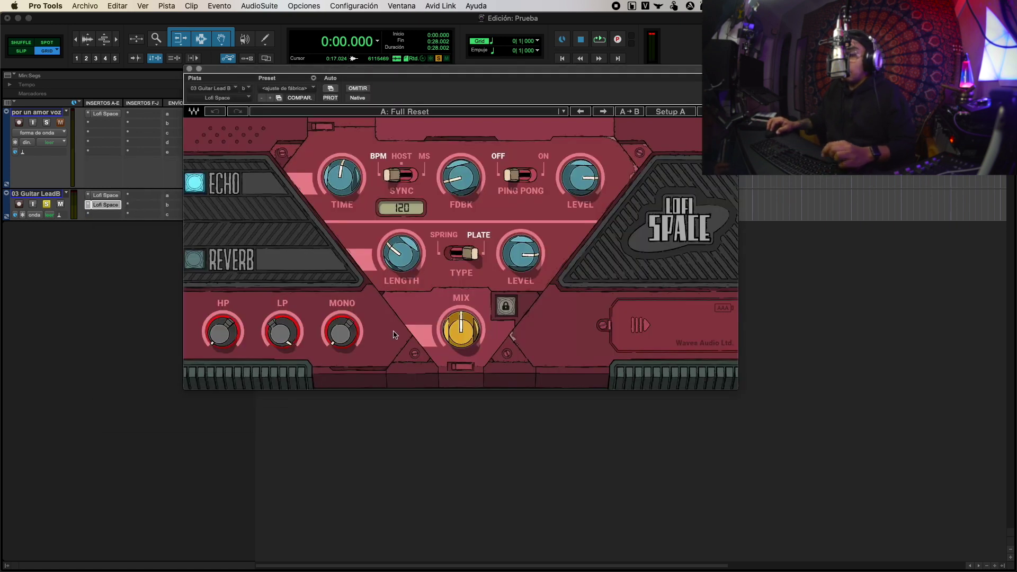
# Step: Try the Mono control and return it to its minimum, and toggle the mix lock on and off
pyautogui.moveTo(361, 348); pyautogui.dragTo(338, 372)
pyautogui.moveTo(342, 324); pyautogui.dragTo(358, 286)
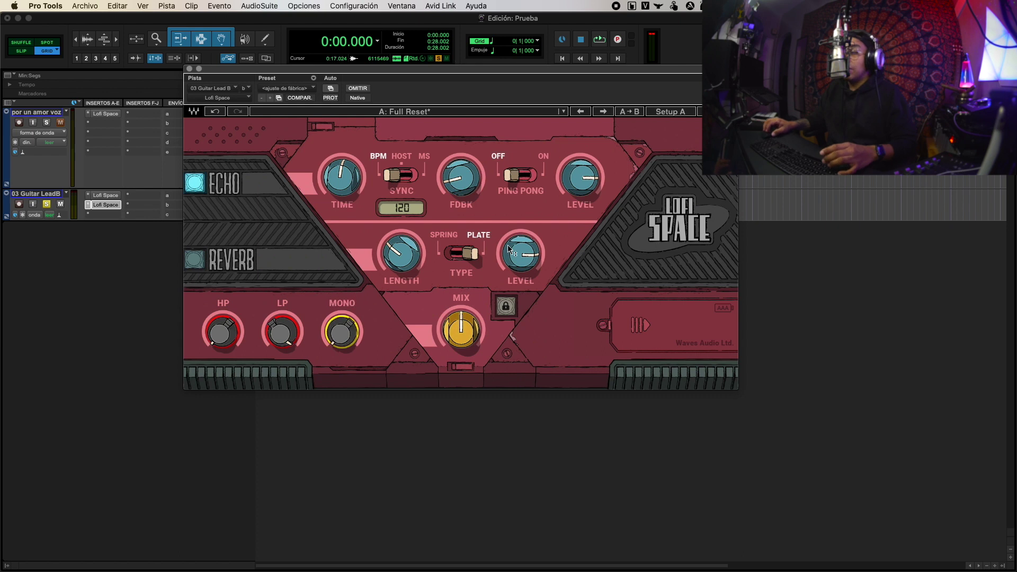
pyautogui.click(500, 307)
pyautogui.click(504, 306)
pyautogui.click(506, 306)
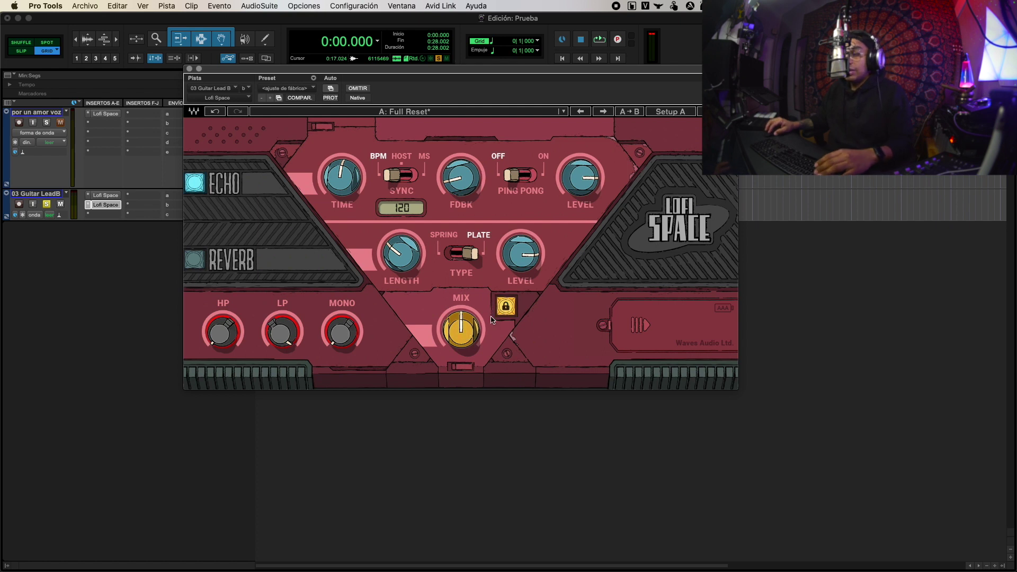
pyautogui.click(500, 314)
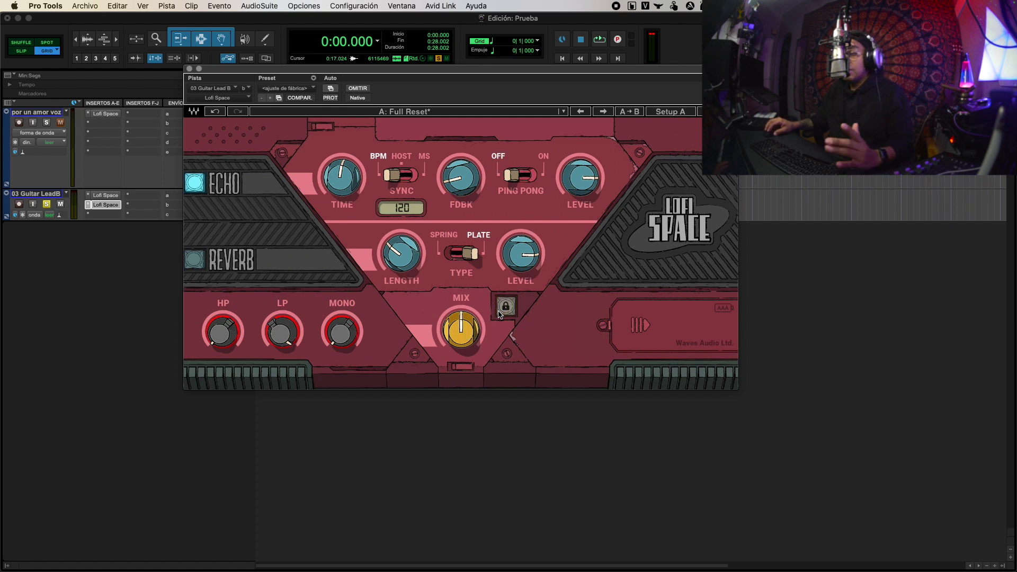
# Step: Audition the first Lofi Space insert on the guitar track, lower its mix to about the midpoint and lock the mix
pyautogui.click(106, 195)
pyautogui.press('space')
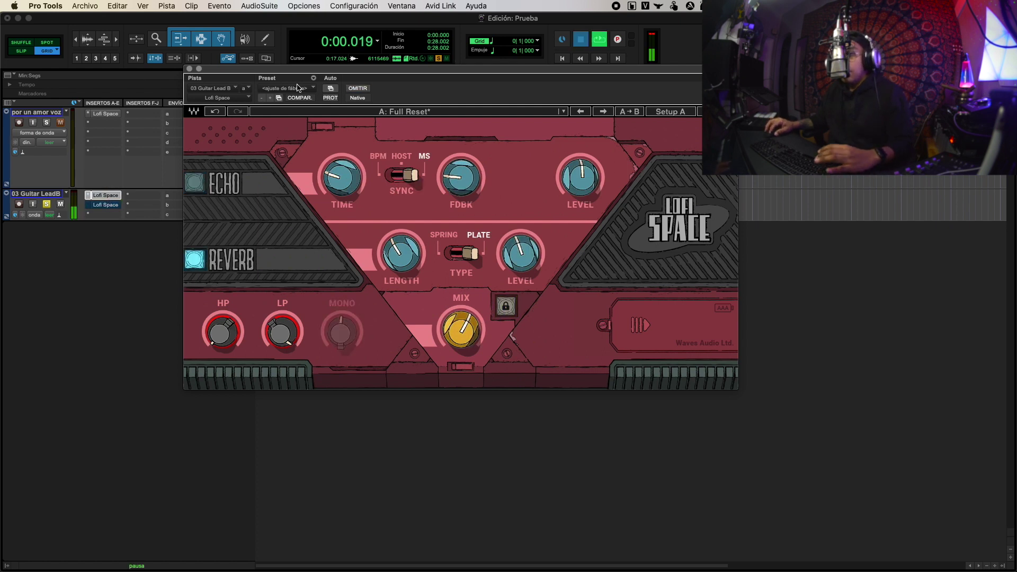
pyautogui.moveTo(297, 71); pyautogui.dragTo(406, 54)
pyautogui.moveTo(584, 312)
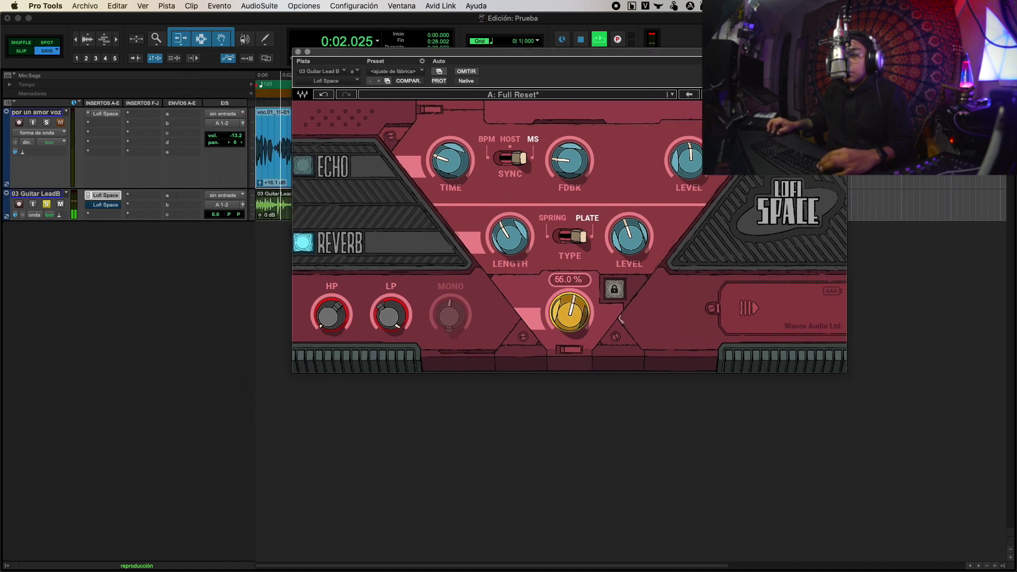
pyautogui.press('space')
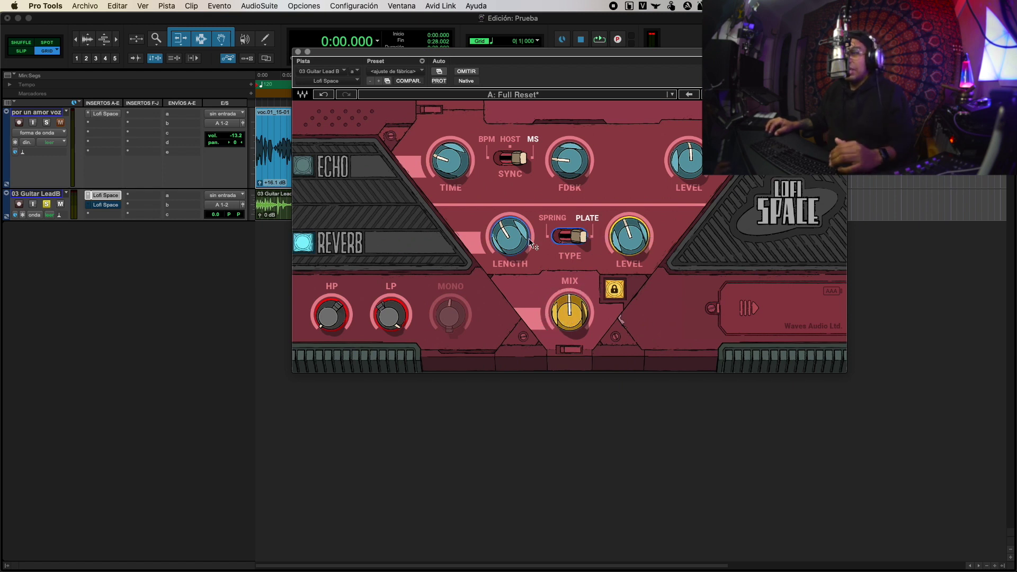
pyautogui.click(606, 291)
pyautogui.click(613, 294)
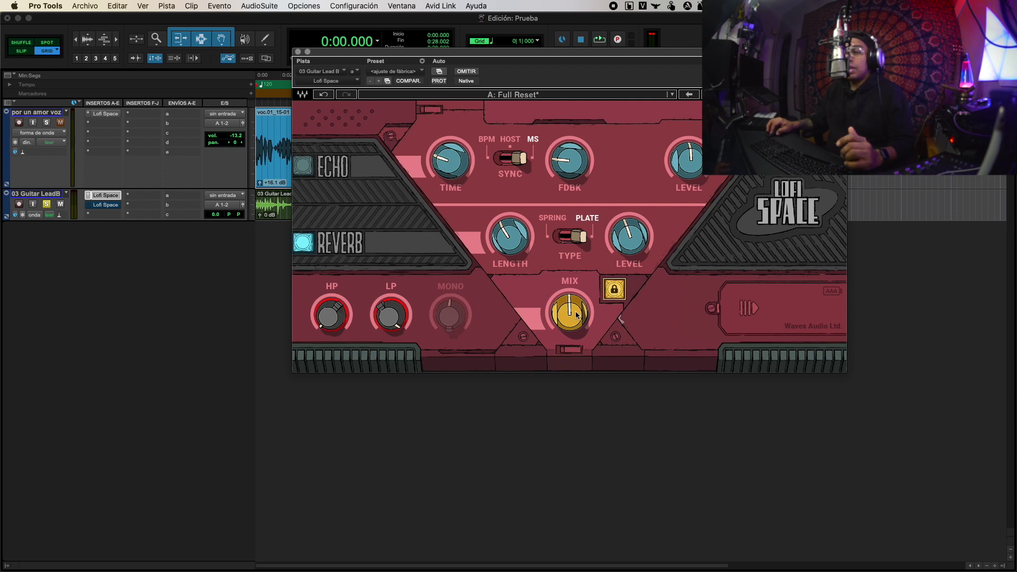
# Step: Load the Slap Verb (Return) artist preset in Lofi Space and audition it on the guitar track
pyautogui.click(544, 96)
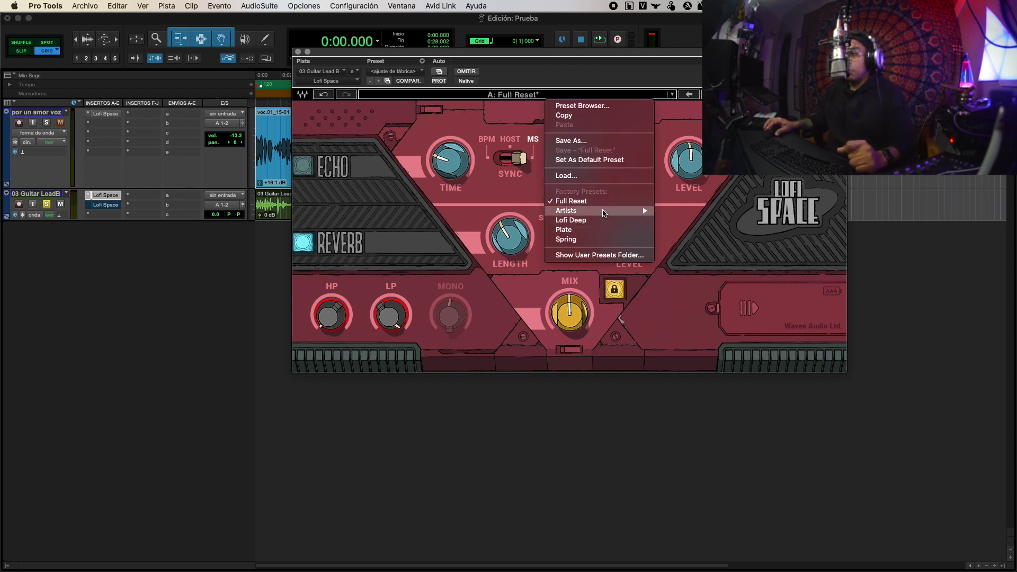
pyautogui.moveTo(604, 211)
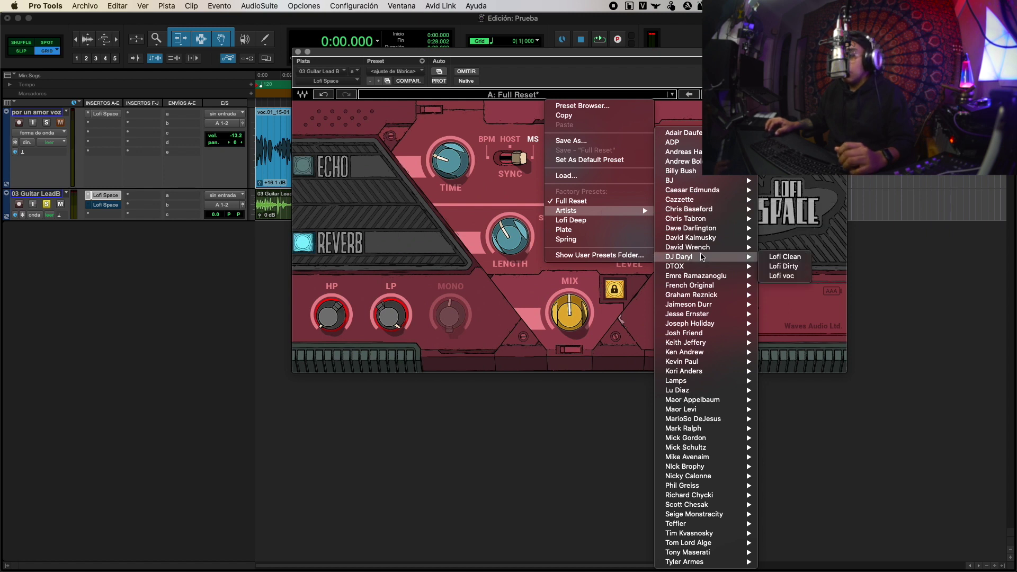
pyautogui.moveTo(706, 233)
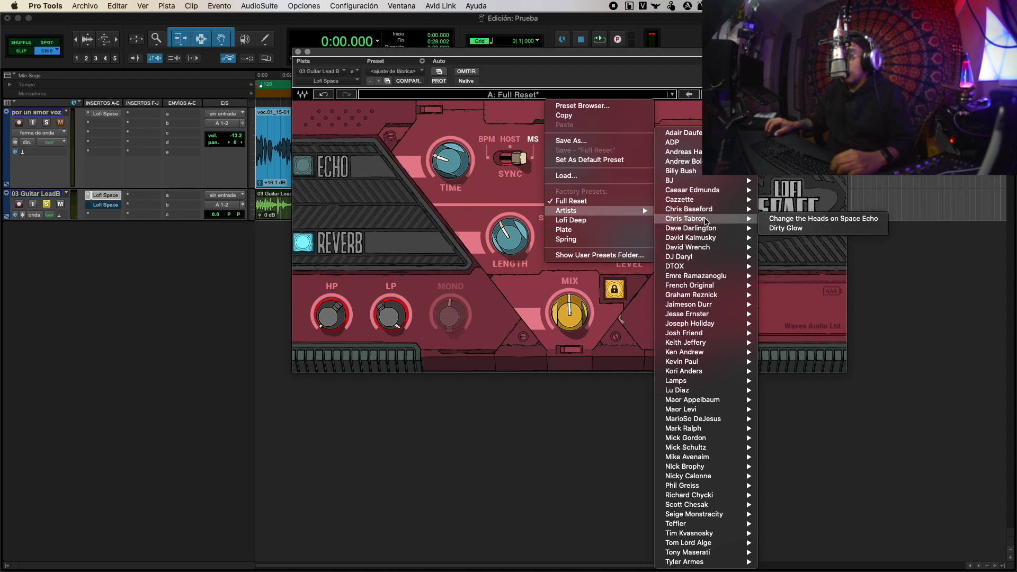
pyautogui.moveTo(739, 210)
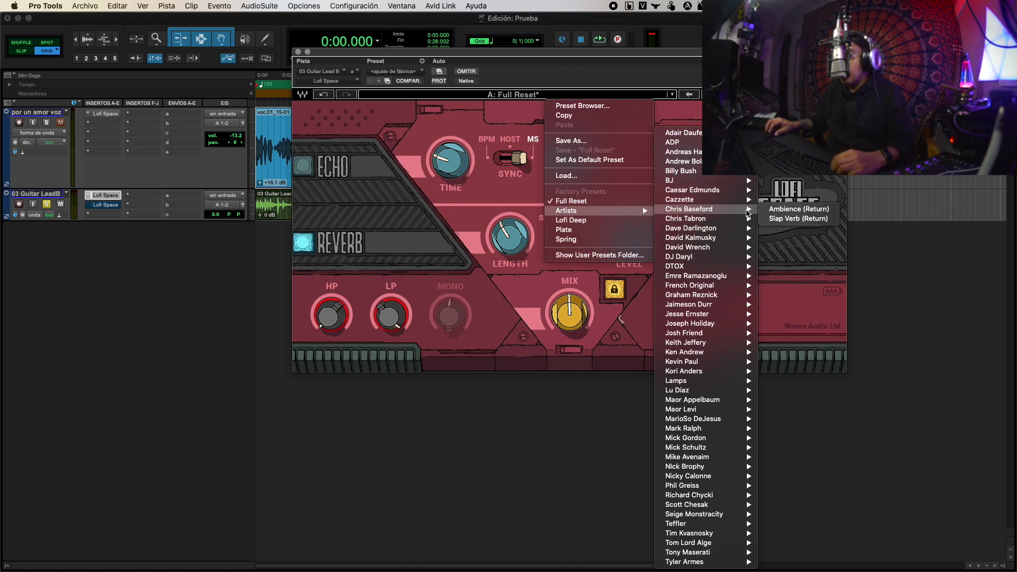
pyautogui.click(798, 217)
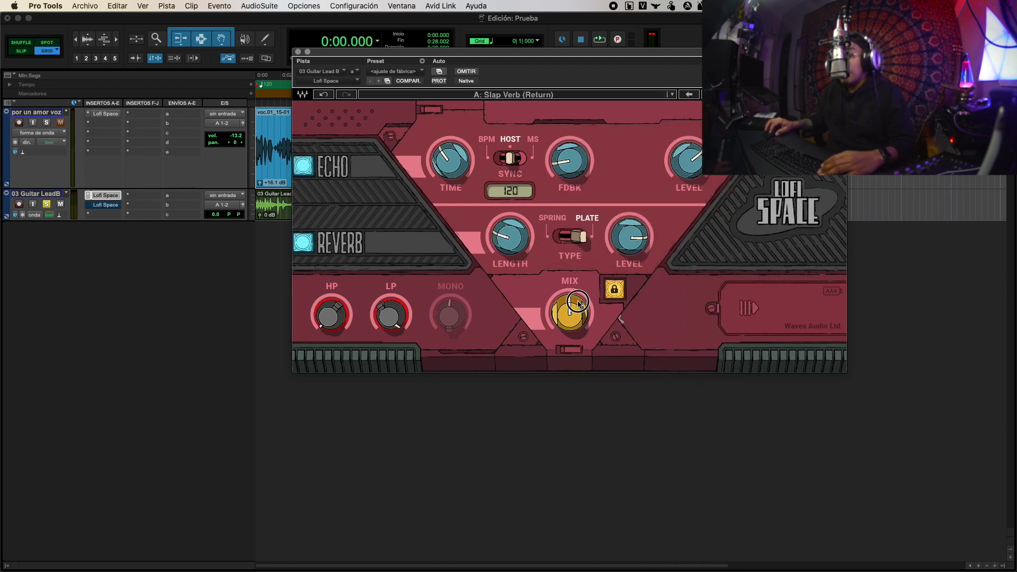
pyautogui.press('space')
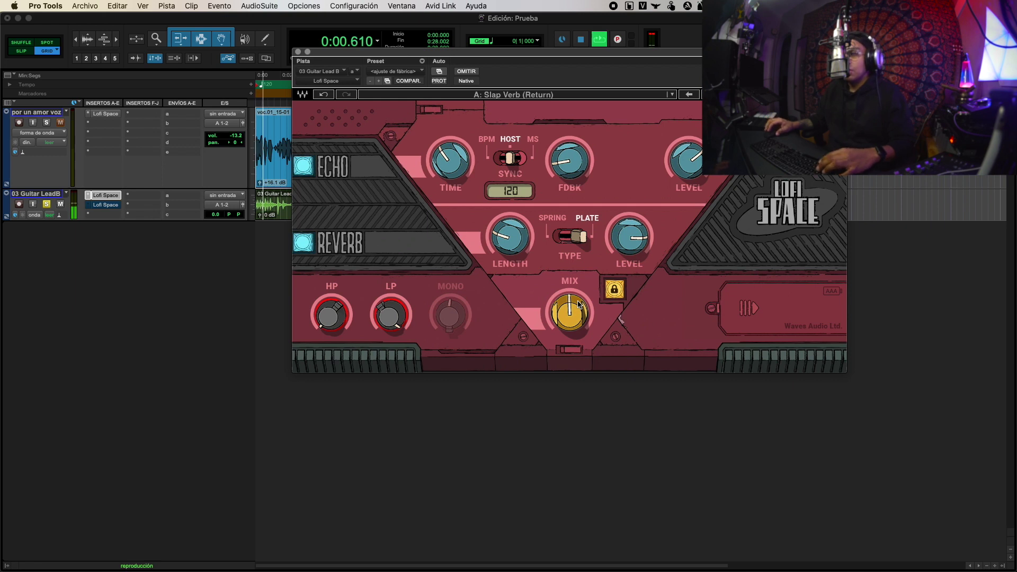
pyautogui.press('space')
# Step: Unlock the mix, lower the echo level and set the reverb level to about -23.9 dB while auditioning the guitar
pyautogui.click(621, 293)
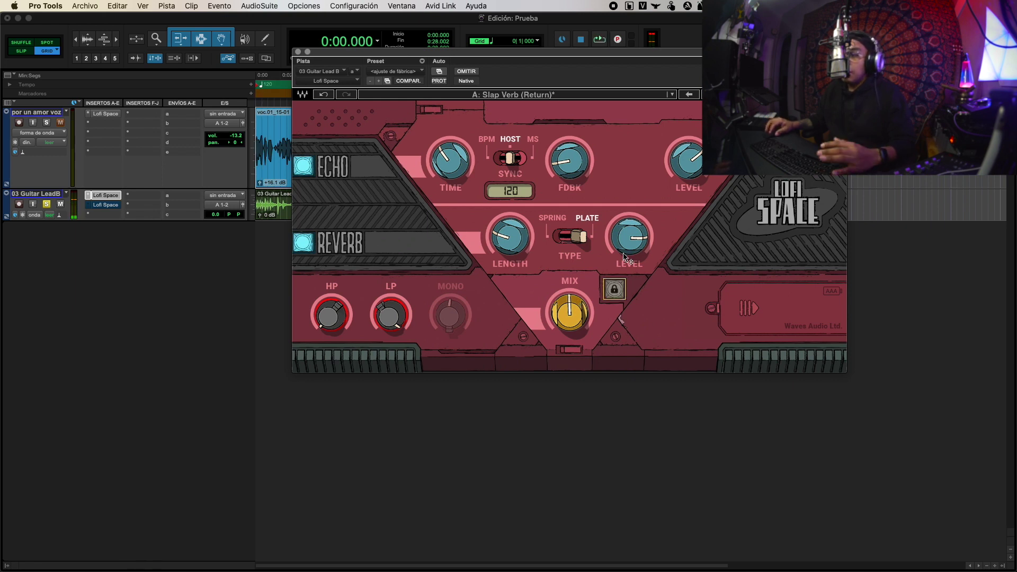
pyautogui.moveTo(635, 243); pyautogui.dragTo(642, 245)
pyautogui.moveTo(704, 160); pyautogui.dragTo(705, 168)
pyautogui.press('space')
pyautogui.moveTo(629, 238); pyautogui.dragTo(629, 235)
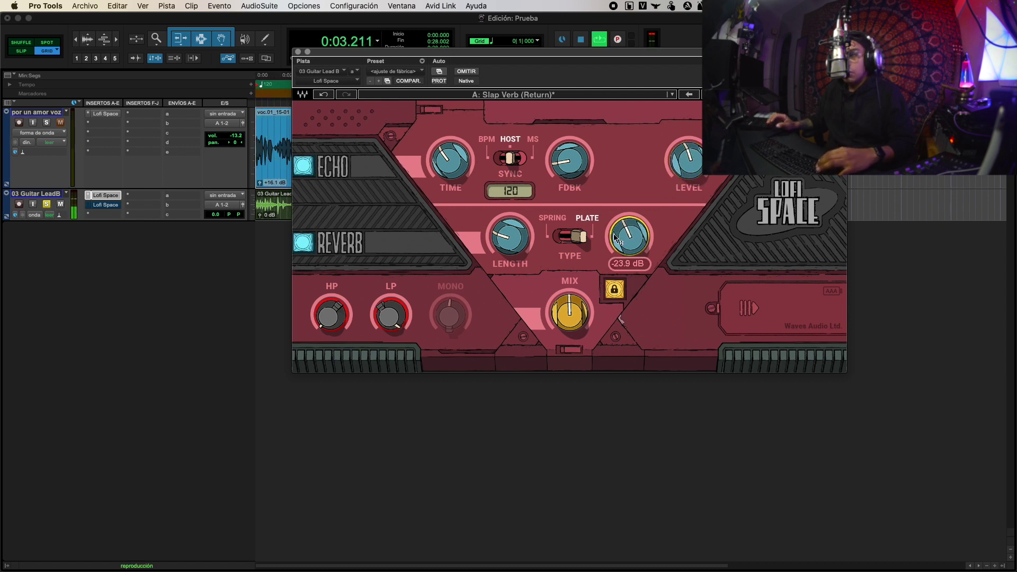
pyautogui.press('space')
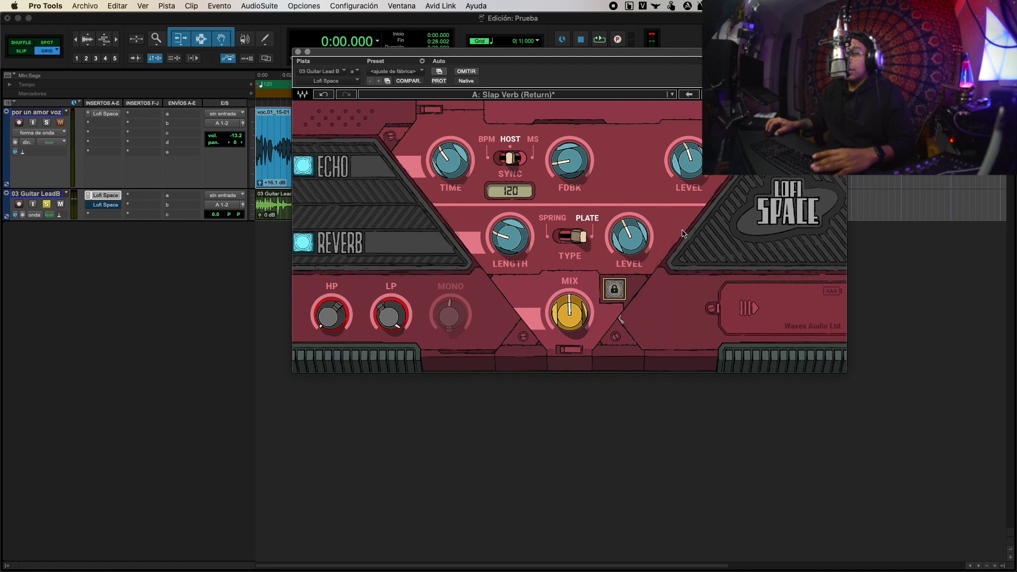
pyautogui.doubleClick(635, 241)
pyautogui.click(633, 240)
pyautogui.press('space')
pyautogui.press('space')
pyautogui.press('space')
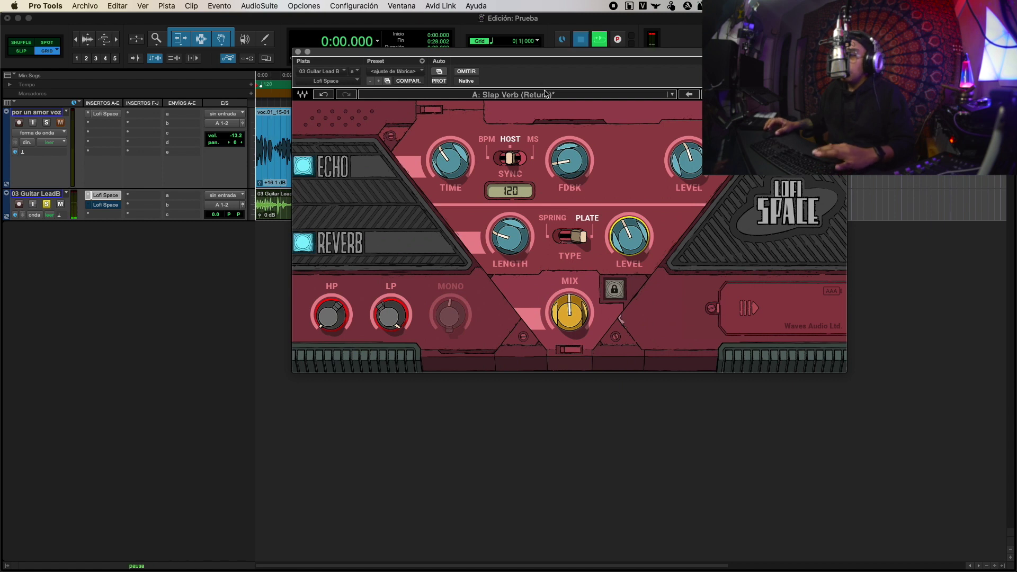
# Step: Lower the mix to roughly a quarter of its range and lock it while auditioning the guitar
pyautogui.press('space')
pyautogui.moveTo(570, 312); pyautogui.dragTo(569, 339)
pyautogui.press('space')
pyautogui.press('space')
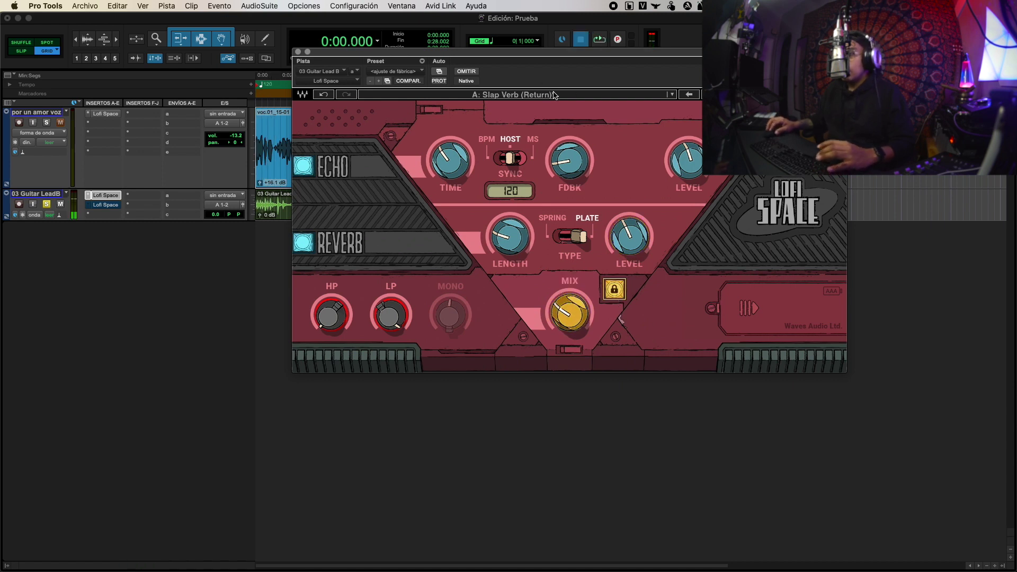
# Step: Load the 80 Slap artist preset and audition it on the guitar track with the mix locked
pyautogui.click(554, 96)
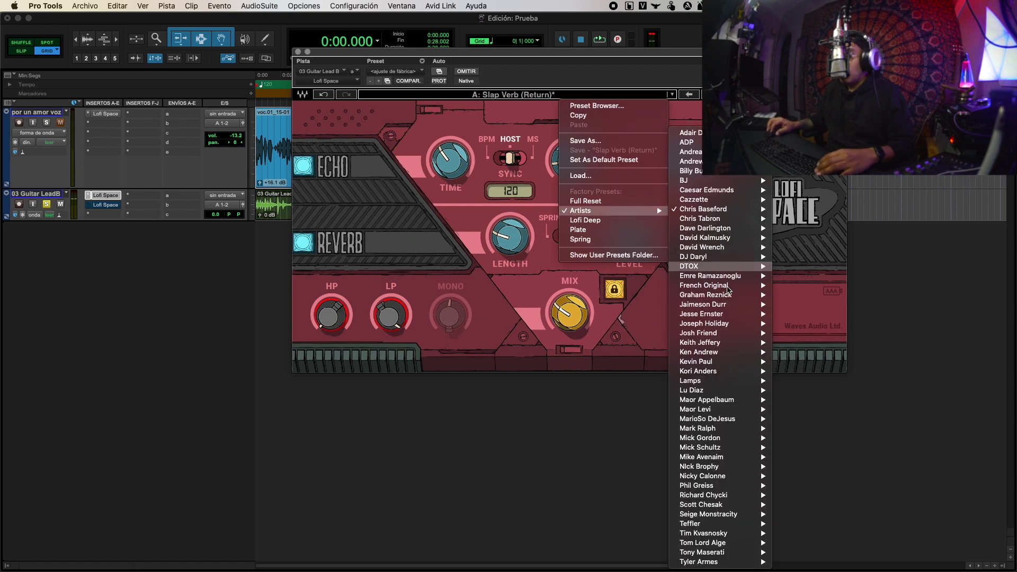
pyautogui.moveTo(707, 362)
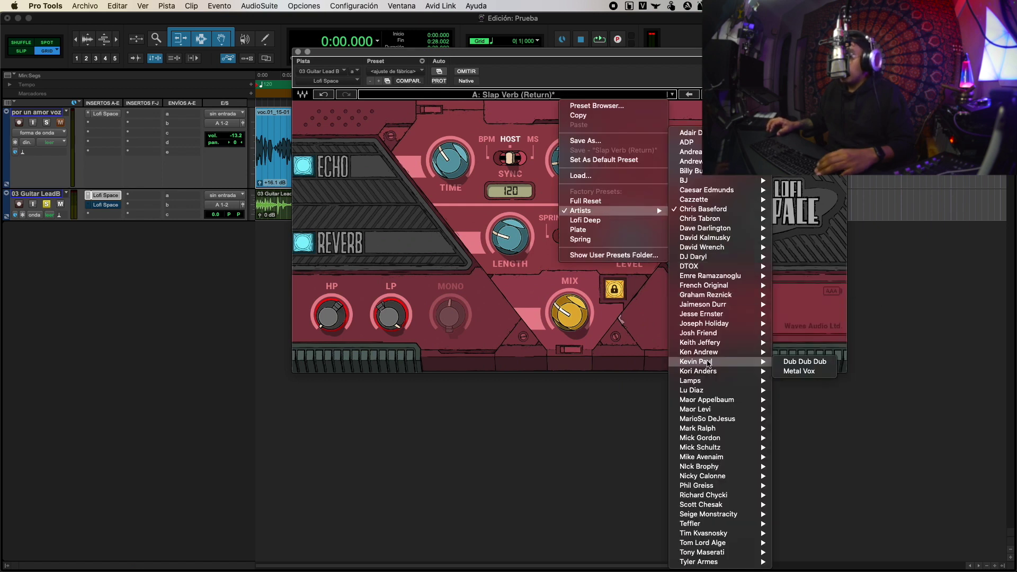
pyautogui.click(796, 380)
pyautogui.press('space')
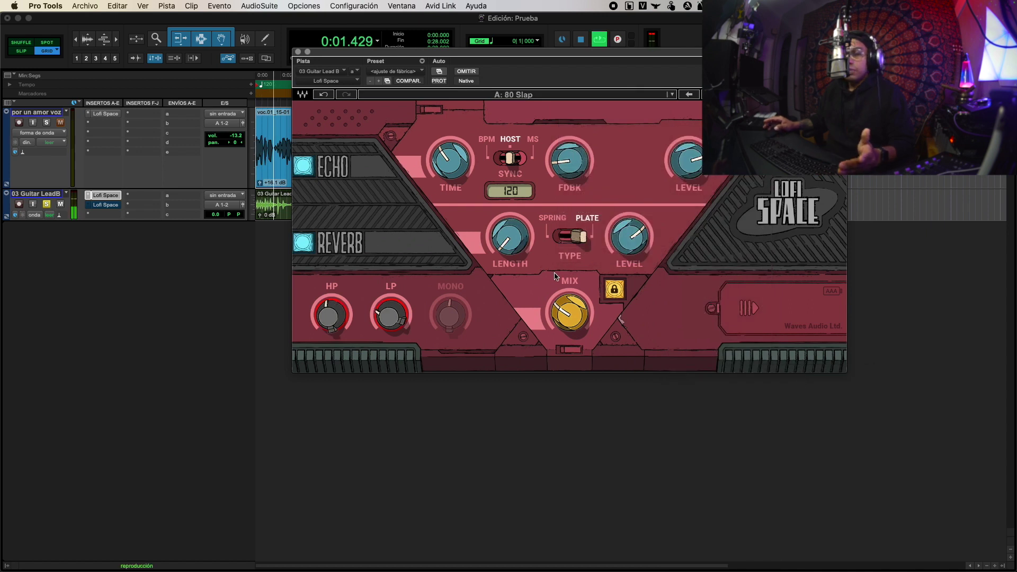
pyautogui.press('space')
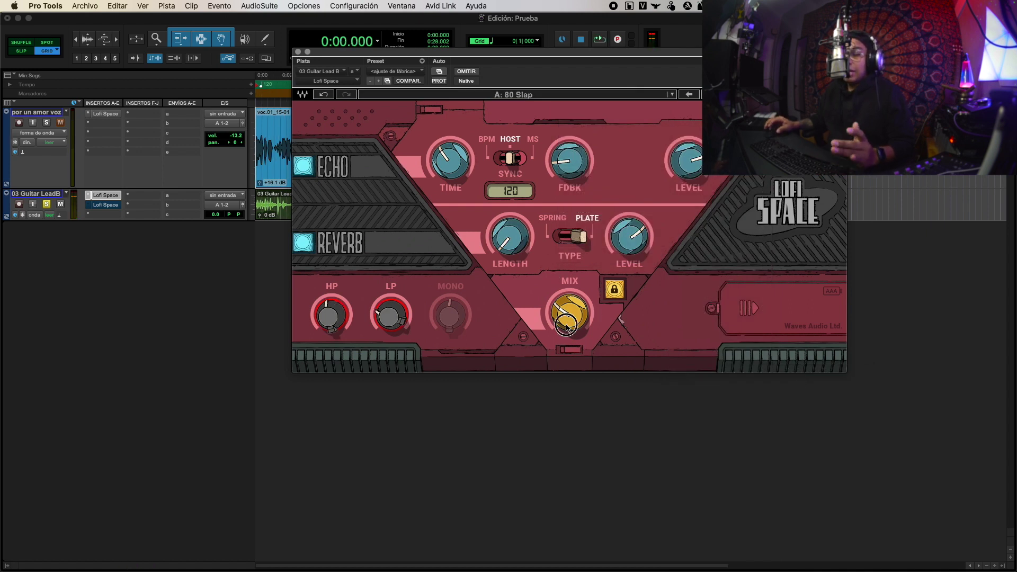
# Step: Unlock the mix and load the Vox Room Echo artist preset
pyautogui.click(616, 290)
pyautogui.click(478, 95)
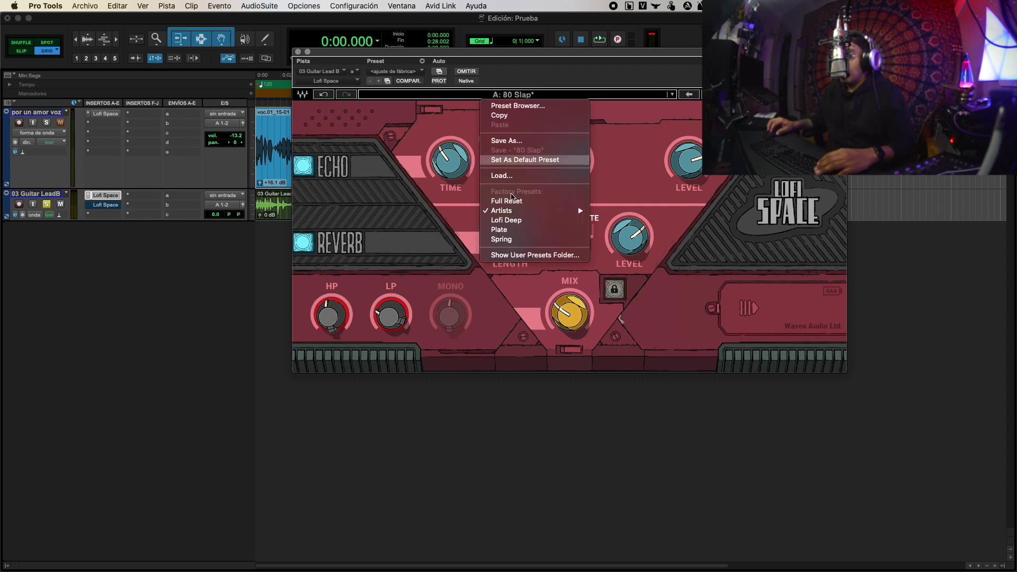
pyautogui.moveTo(515, 212)
pyautogui.moveTo(665, 289)
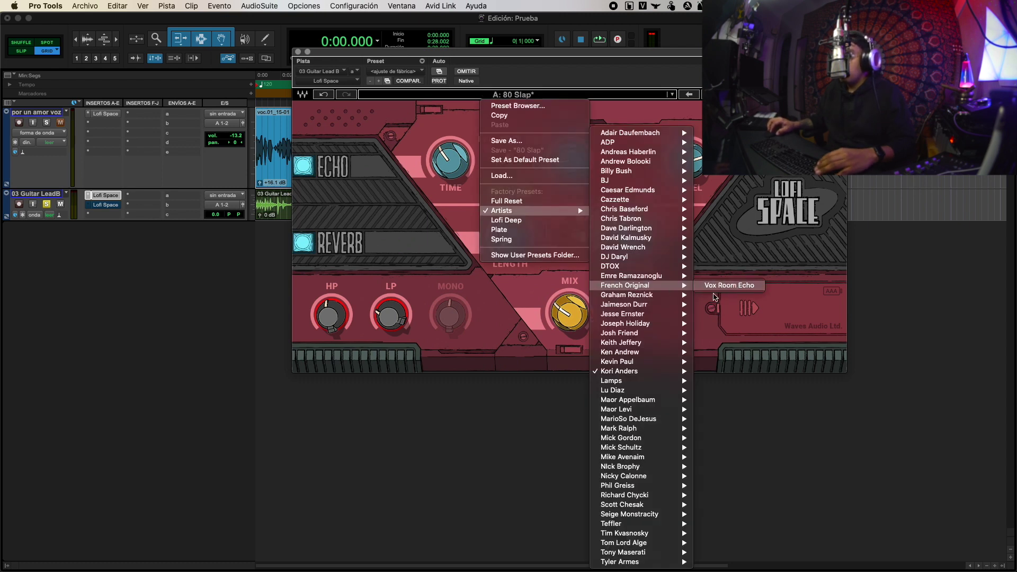
pyautogui.click(739, 289)
# Step: Audition the Vox Room Echo preset on the guitar, then lower the mix and lock it
pyautogui.moveTo(577, 322)
pyautogui.press('space')
pyautogui.press('space')
pyautogui.moveTo(577, 322); pyautogui.dragTo(579, 330)
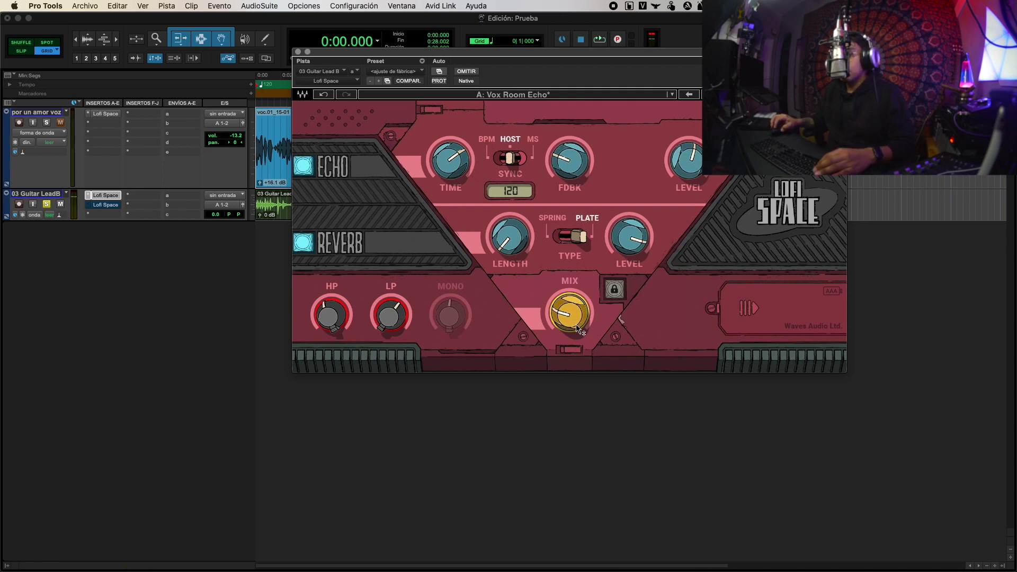
pyautogui.click(614, 288)
# Step: Step forward through the following artist presets while auditioning the guitar, ending on DrumMachine EchoPhone
pyautogui.click(711, 94)
pyautogui.click(711, 95)
pyautogui.press('space')
pyautogui.click(712, 94)
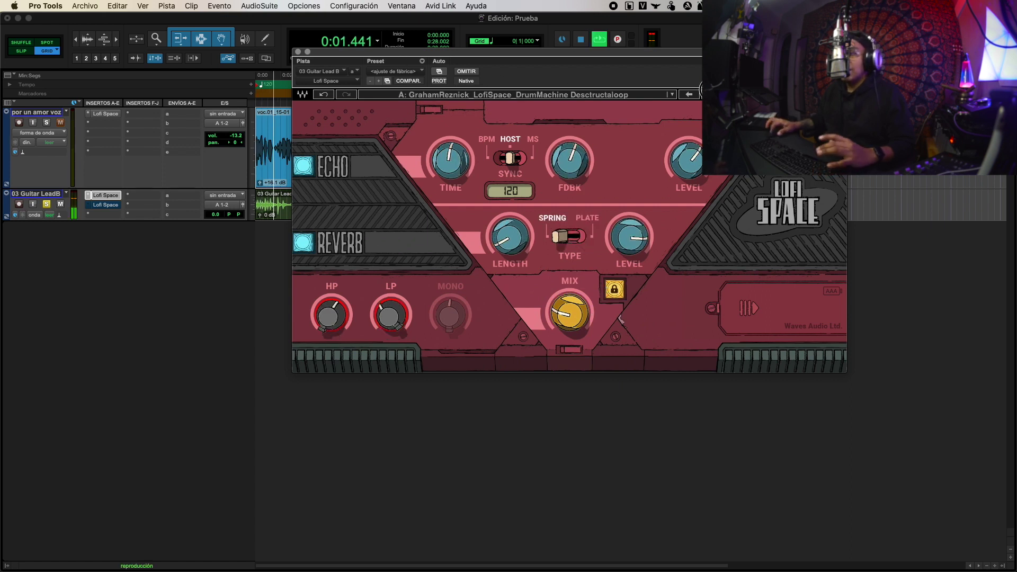
pyautogui.click(712, 94)
pyautogui.press('space')
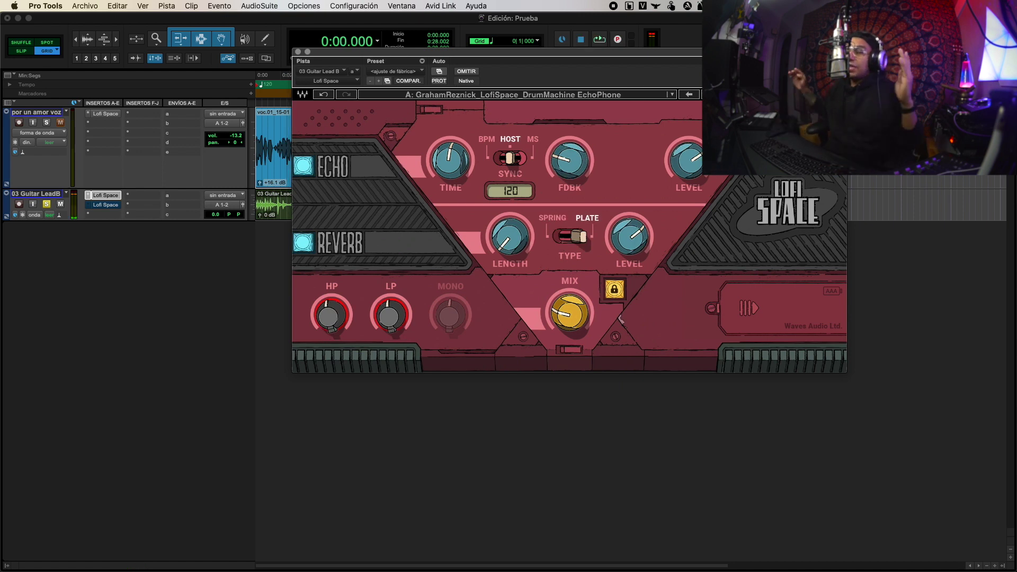